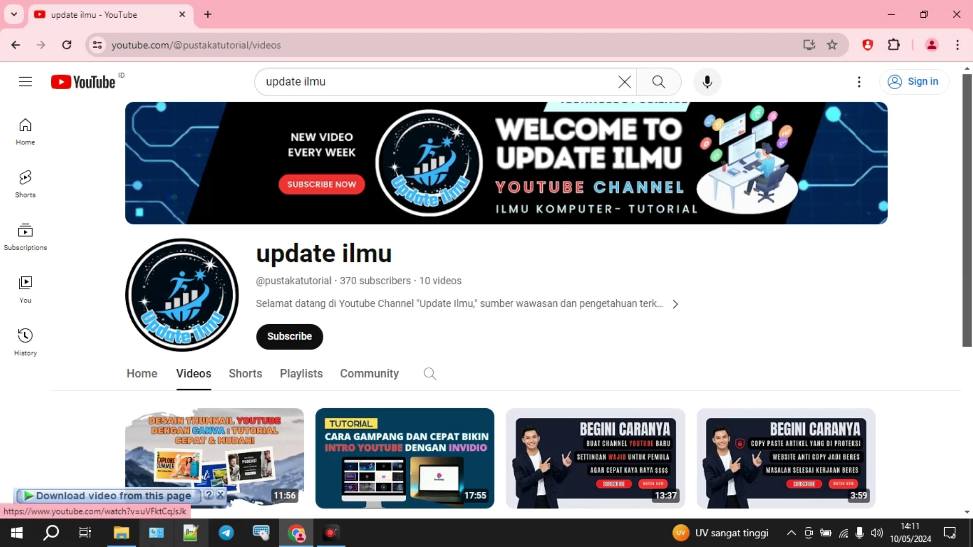
Switch to File Explorer, browse the quick-access folders, and show This PC with its Folders group collapsed.
{"action": "left_click", "coordinate": [122, 533]}
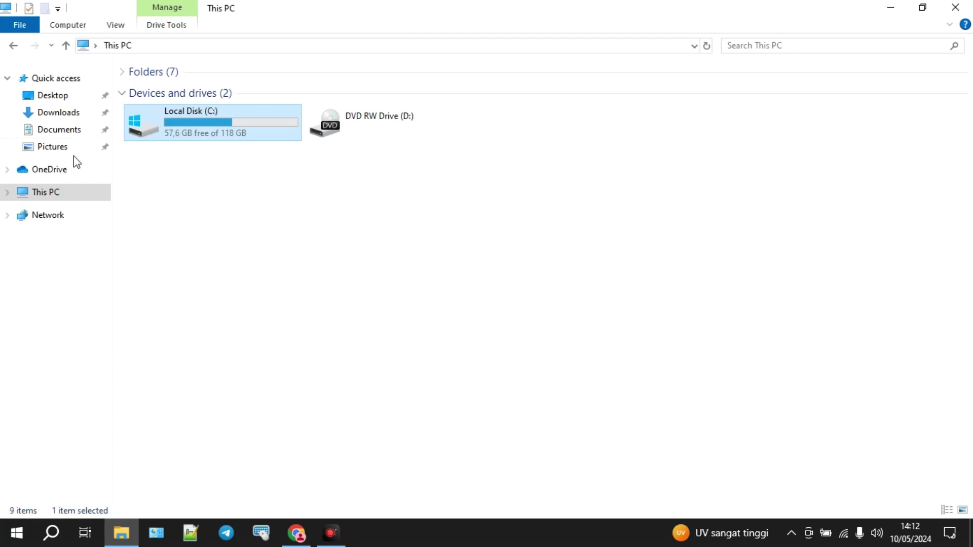
{"action": "left_click", "coordinate": [61, 148]}
{"action": "left_click", "coordinate": [57, 131]}
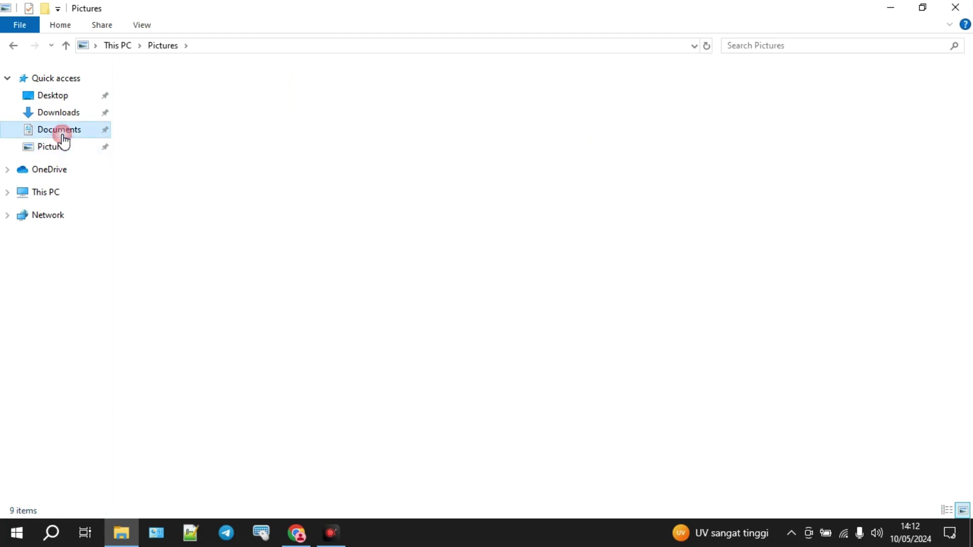
{"action": "left_click", "coordinate": [56, 108]}
{"action": "left_click", "coordinate": [55, 97]}
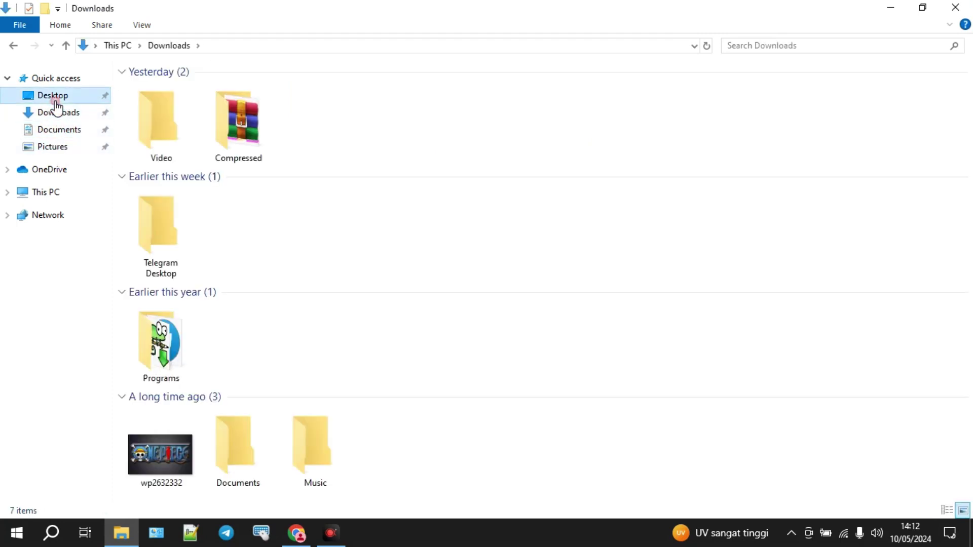
{"action": "left_click", "coordinate": [49, 192]}
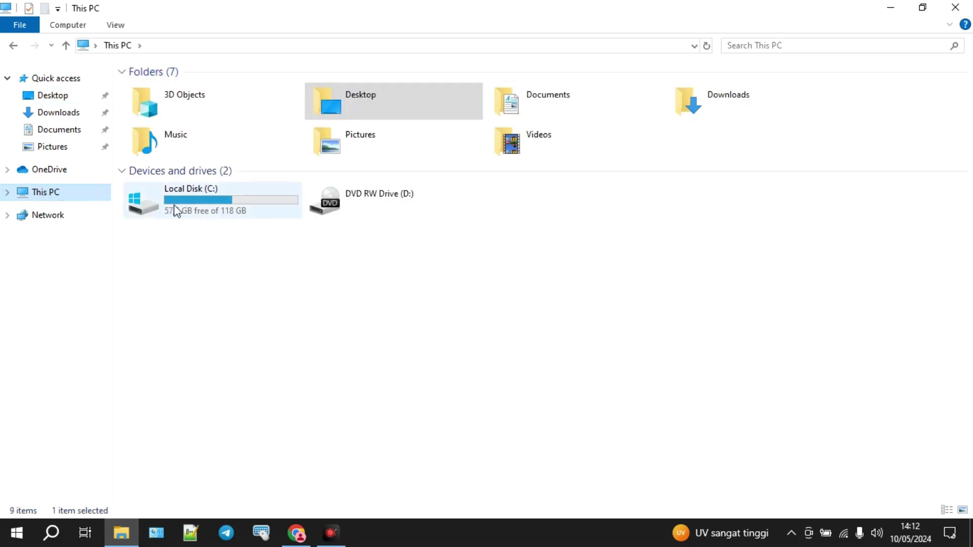
{"action": "left_click", "coordinate": [121, 72]}
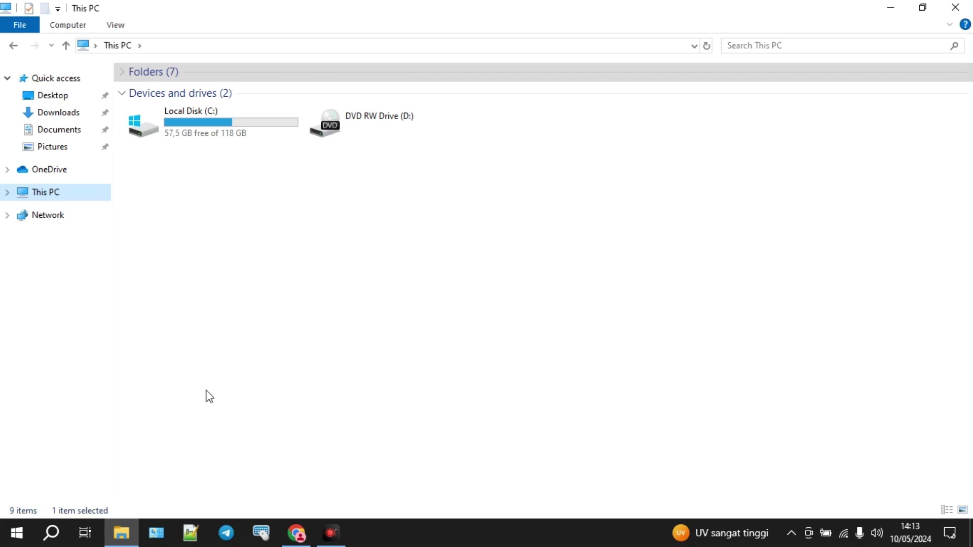
Search Windows for "computer" and open Computer Management.
{"action": "right_click", "coordinate": [25, 533]}
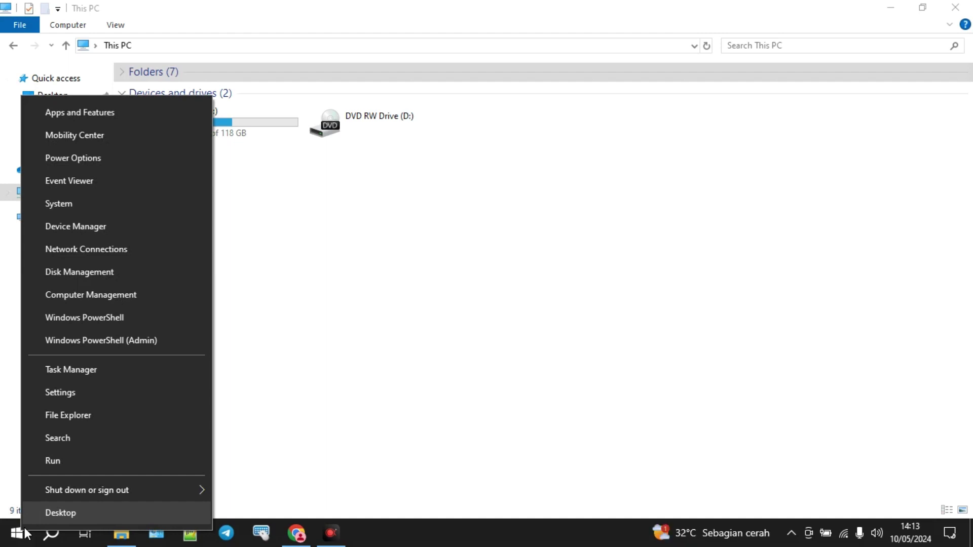
{"action": "left_click", "coordinate": [57, 438]}
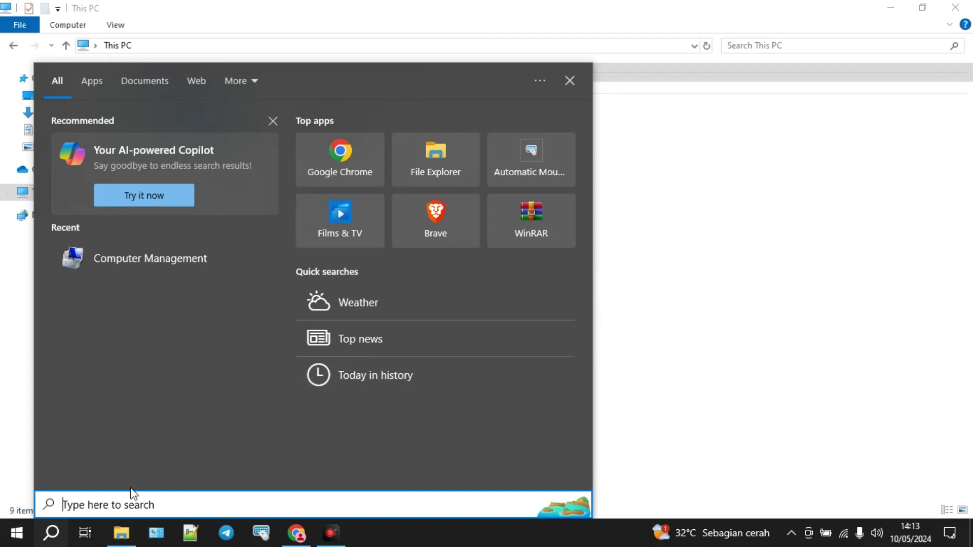
{"action": "left_click", "coordinate": [53, 540]}
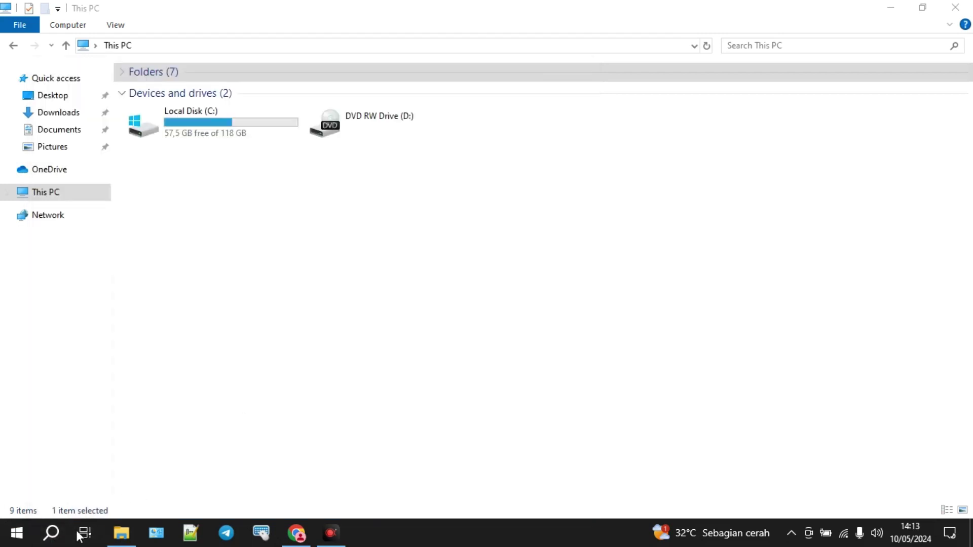
{"action": "left_click", "coordinate": [53, 535]}
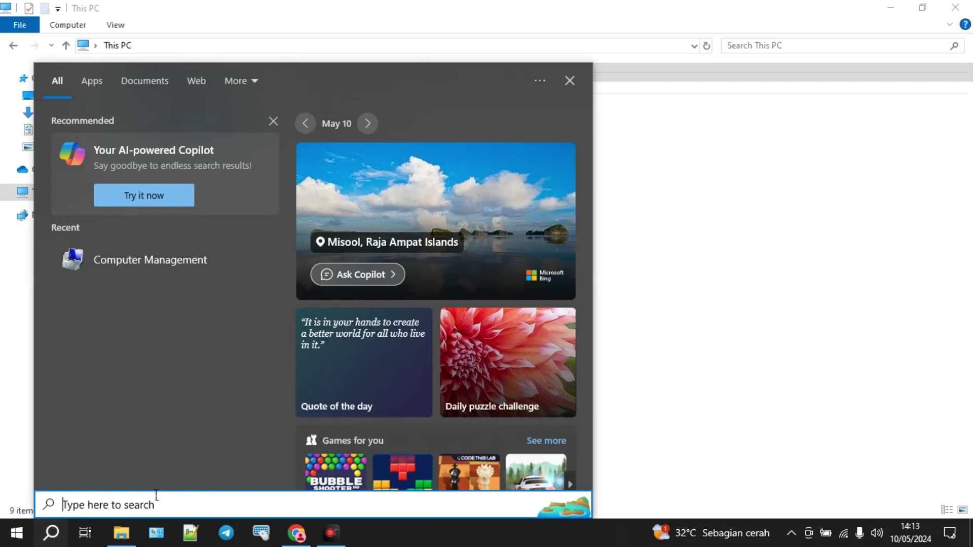
{"action": "type", "text": "c"}
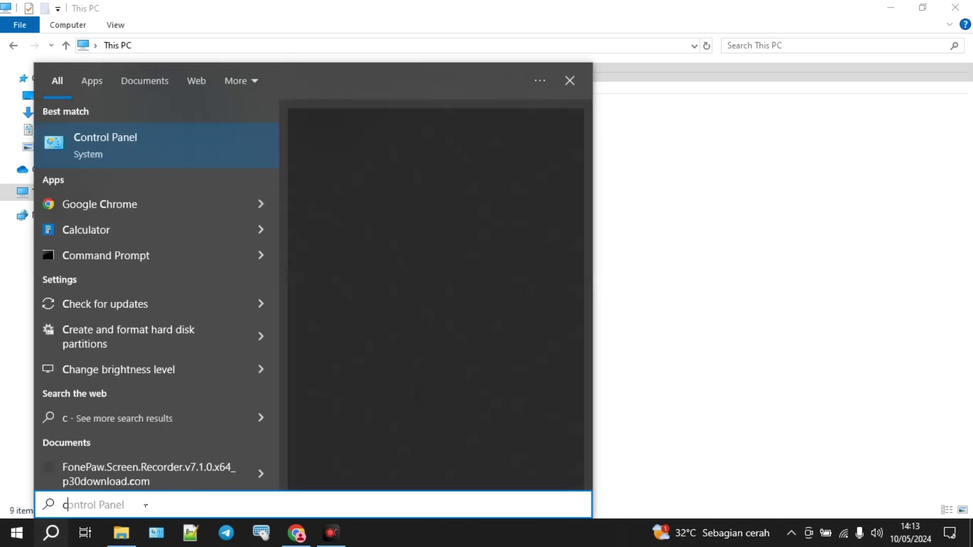
{"action": "type", "text": "ompu"}
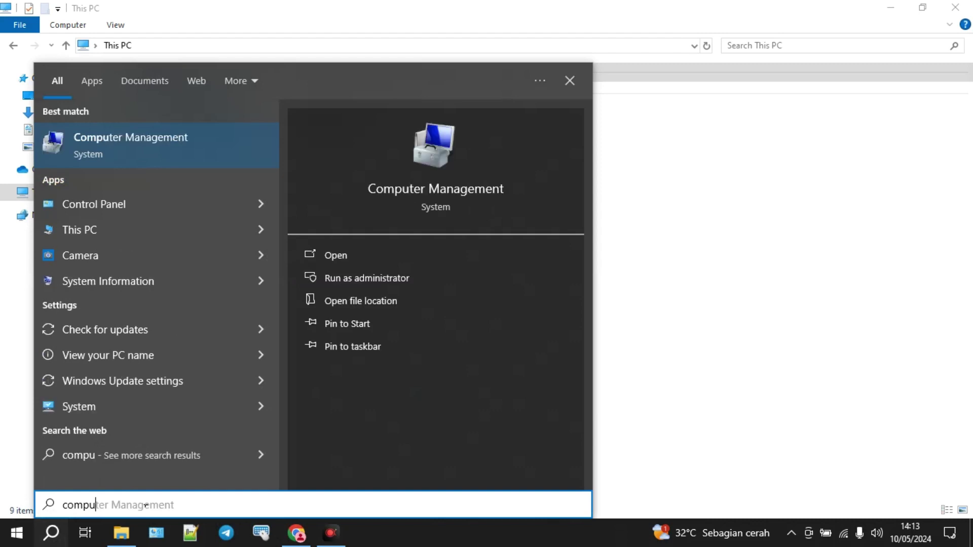
{"action": "type", "text": "ter"}
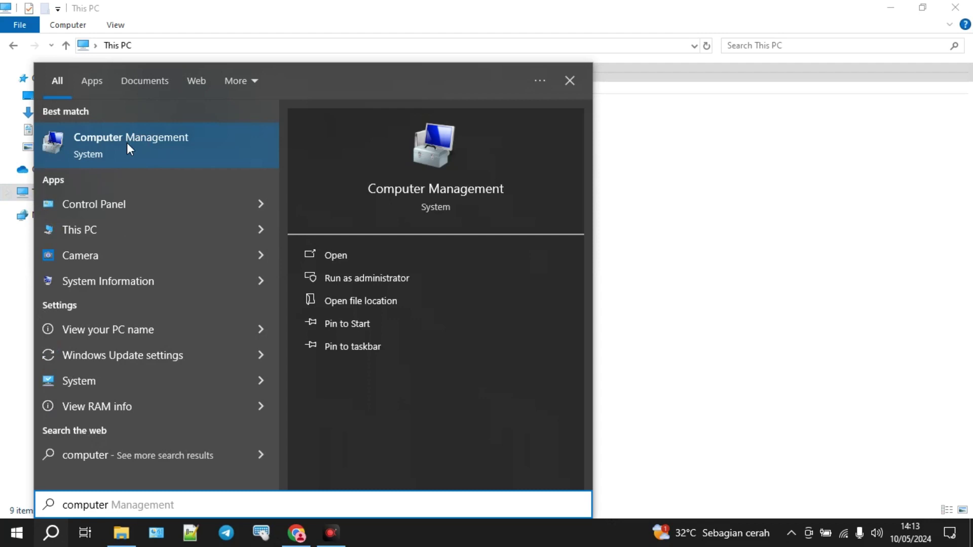
{"action": "left_click", "coordinate": [342, 255]}
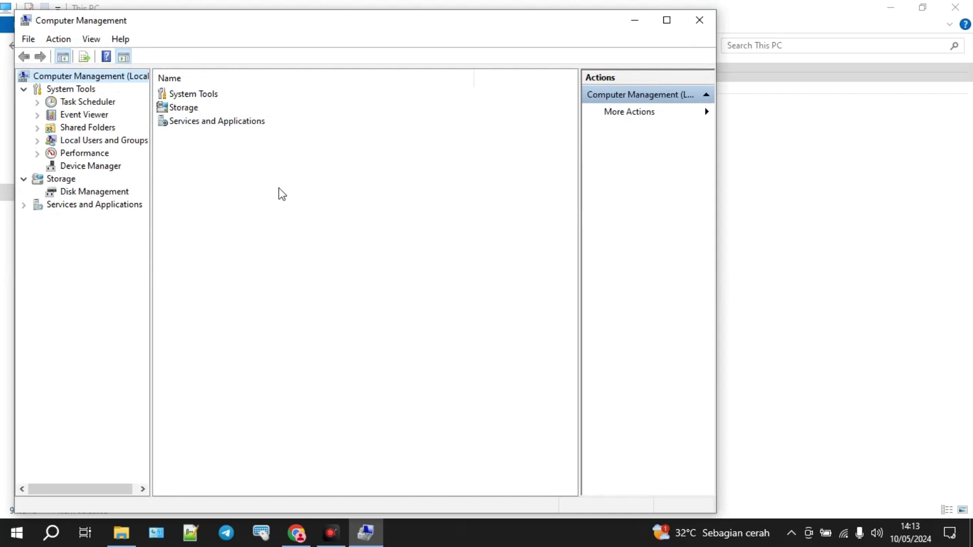
Open Disk Management from the Storage section of Computer Management.
{"action": "left_click", "coordinate": [196, 113]}
{"action": "double_click", "coordinate": [196, 113]}
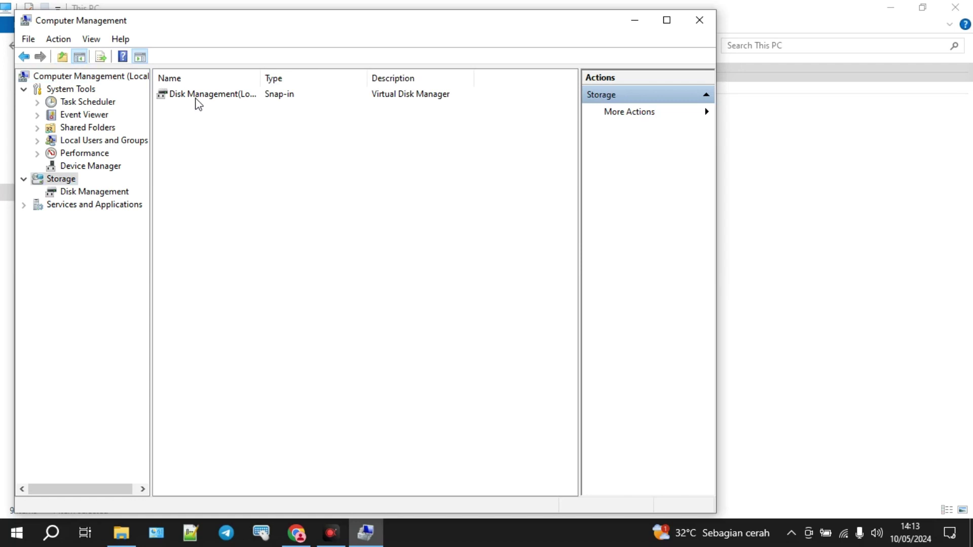
{"action": "double_click", "coordinate": [196, 100]}
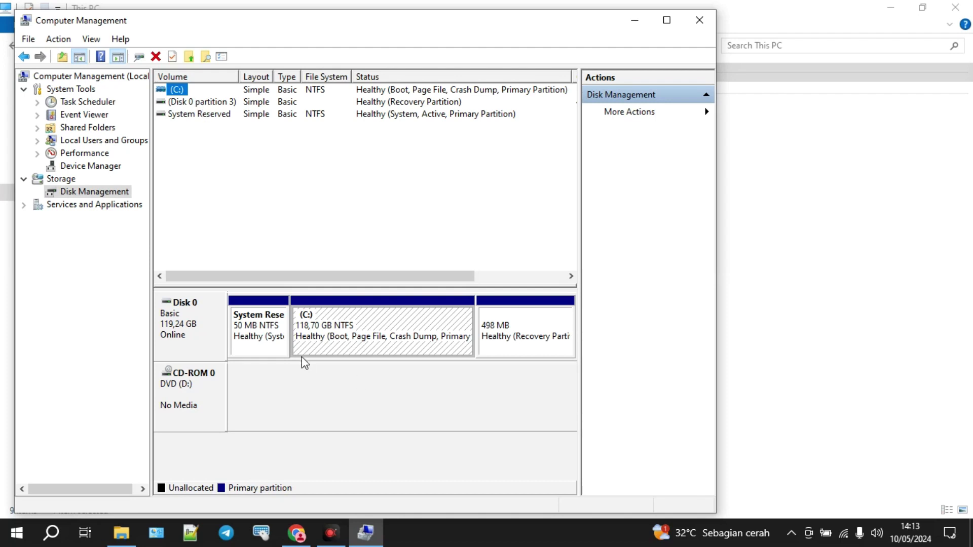
Examine the System Reserved, recovery and C: partitions of Disk 0 in the volume list and disk layout.
{"action": "left_click", "coordinate": [256, 323]}
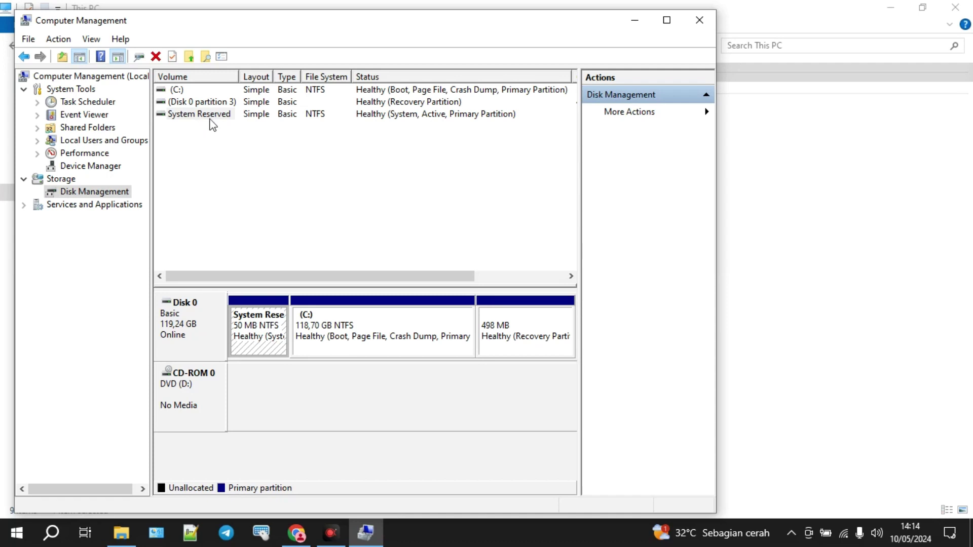
{"action": "left_click", "coordinate": [207, 103]}
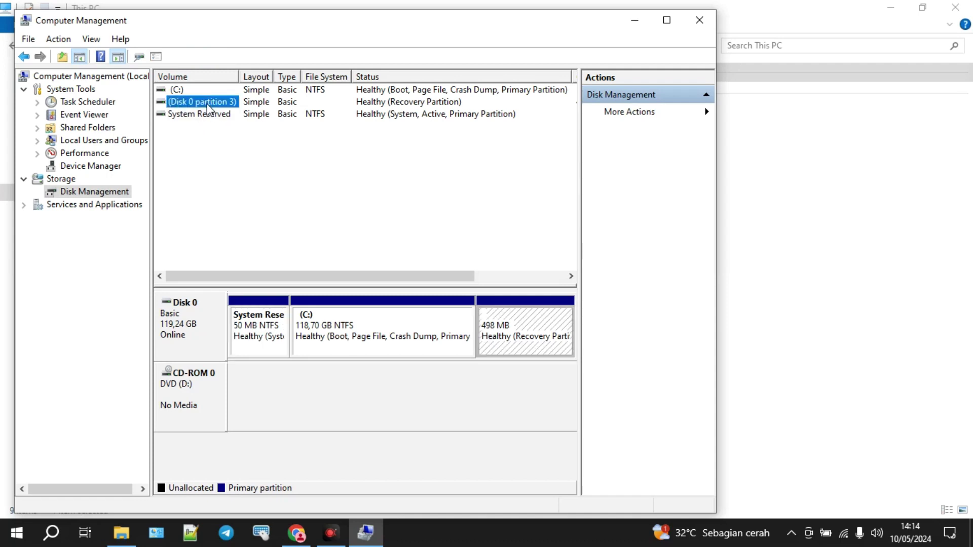
{"action": "left_click", "coordinate": [193, 92]}
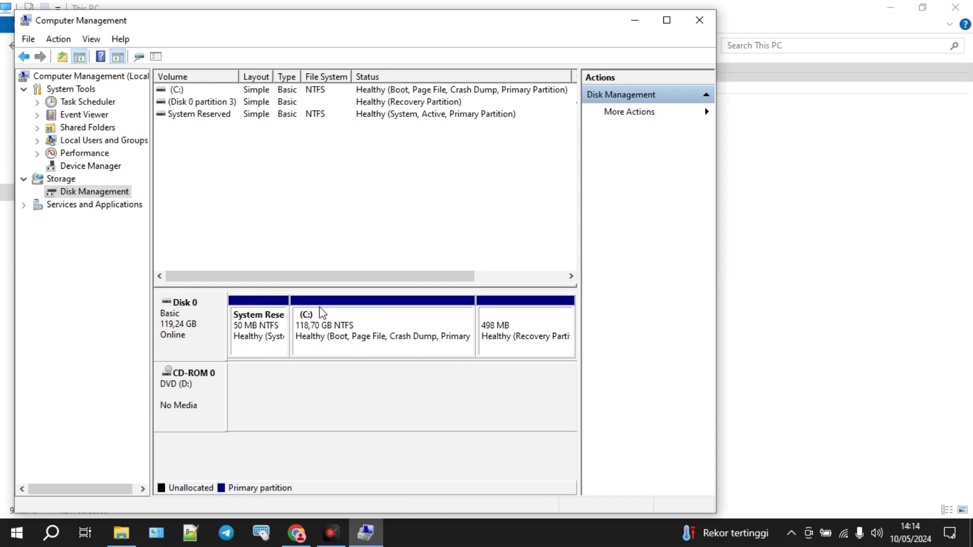
Shrink the C: volume by 56655 MB.
{"action": "left_click", "coordinate": [329, 324]}
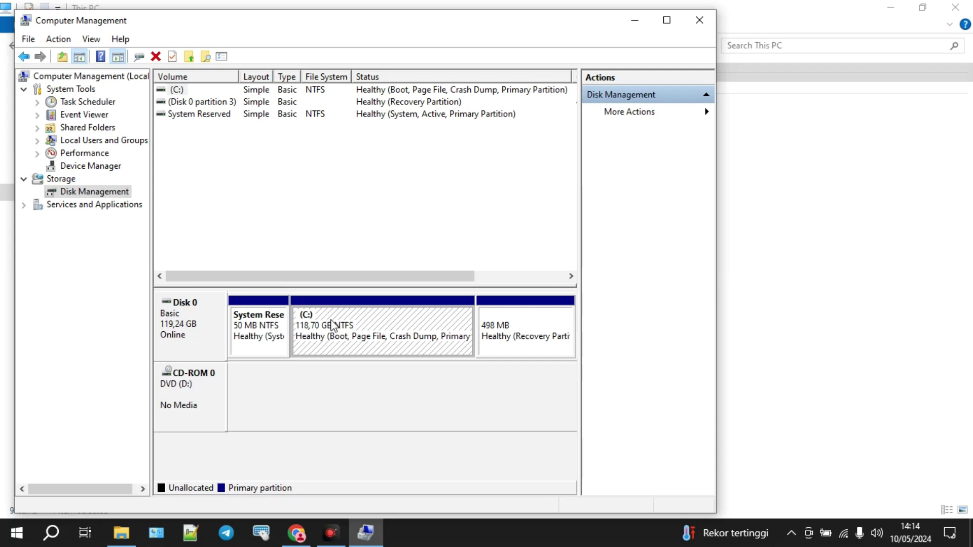
{"action": "right_click", "coordinate": [332, 325]}
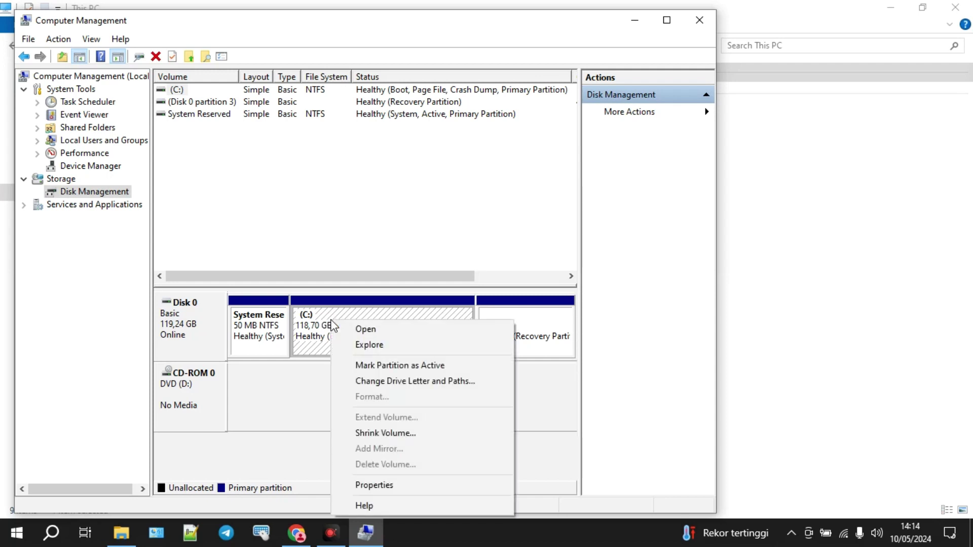
{"action": "left_click", "coordinate": [386, 434]}
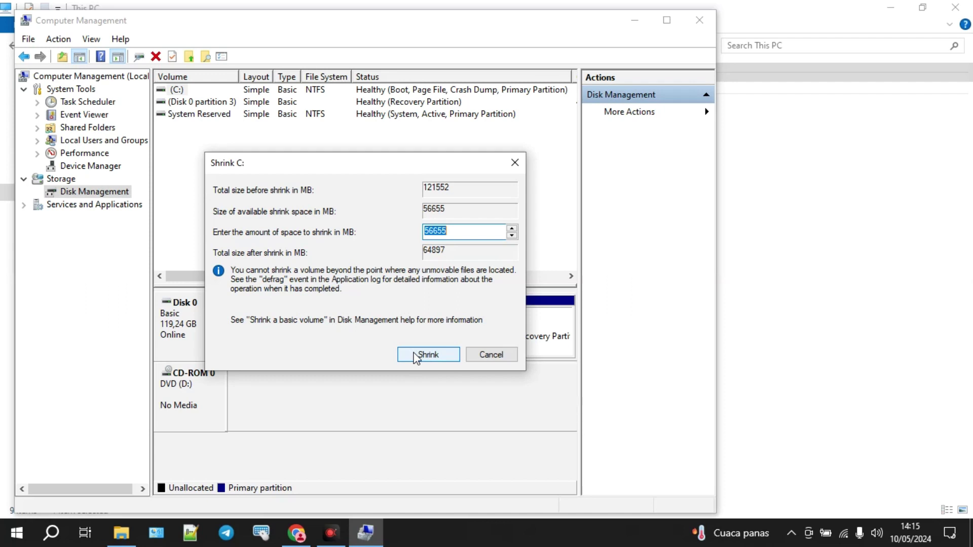
{"action": "left_click_drag", "start_coordinate": [333, 165], "coordinate": [624, 98]}
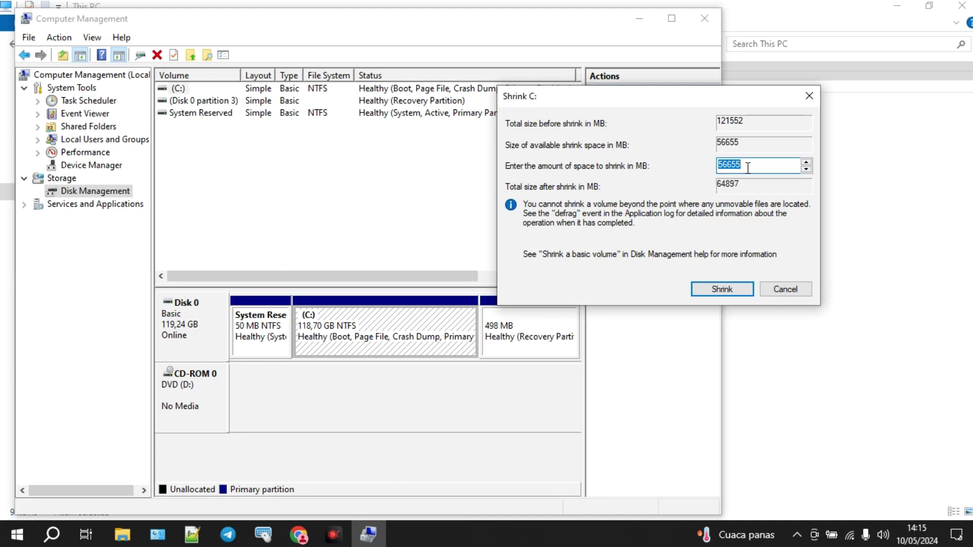
{"action": "left_click", "coordinate": [722, 290]}
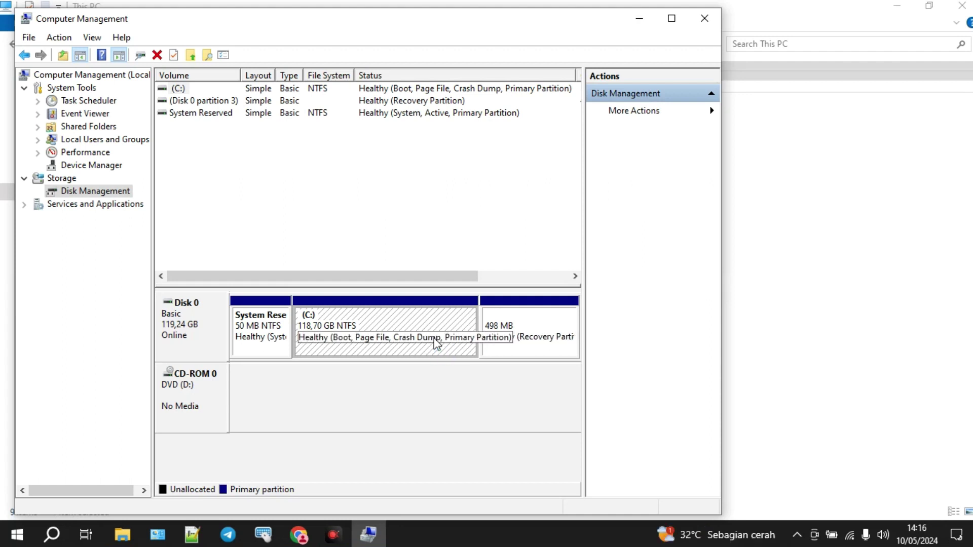
Inspect the C: partition and the unallocated space on Disk 0, and switch to File Explorer to check the C: drive's size.
{"action": "left_click", "coordinate": [435, 312]}
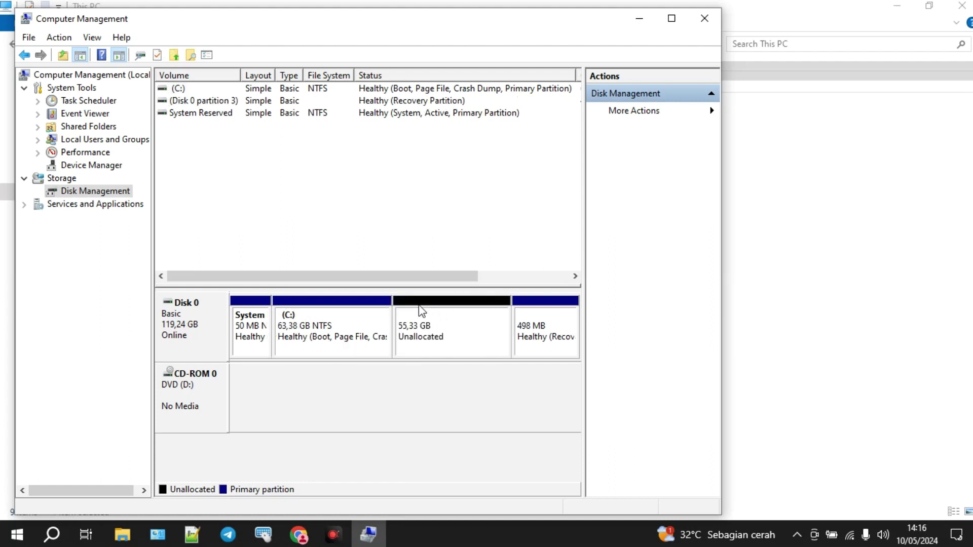
{"action": "left_click", "coordinate": [343, 320]}
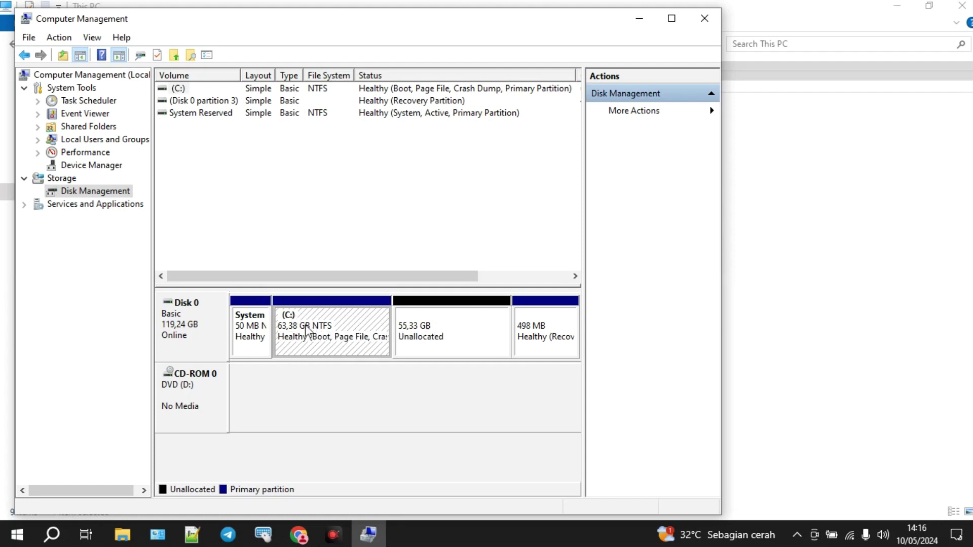
{"action": "left_click", "coordinate": [456, 336]}
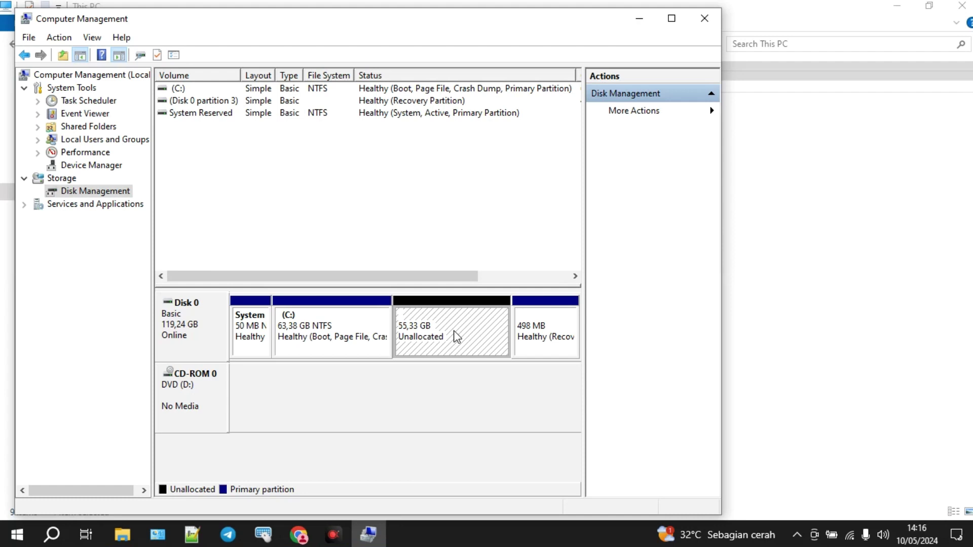
{"action": "left_click", "coordinate": [122, 534]}
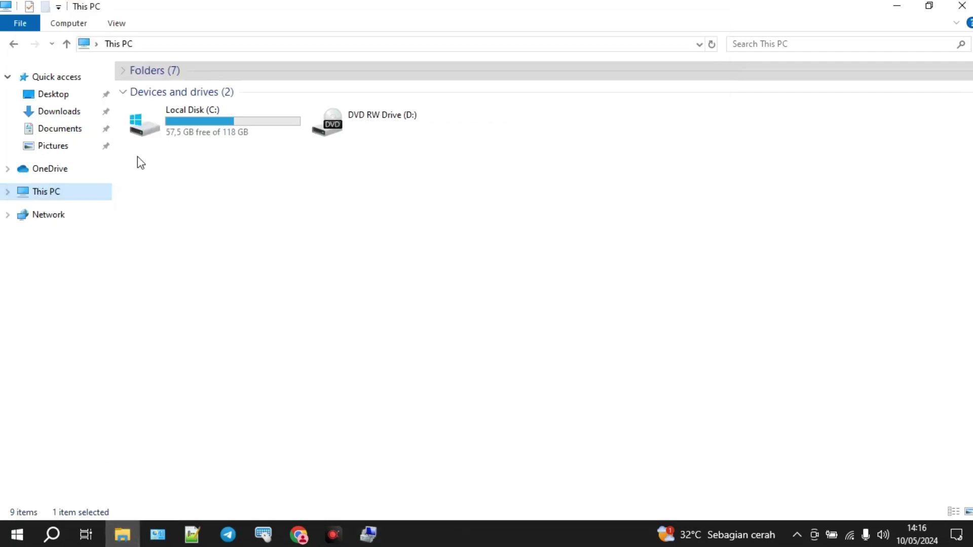
{"action": "left_click", "coordinate": [234, 138]}
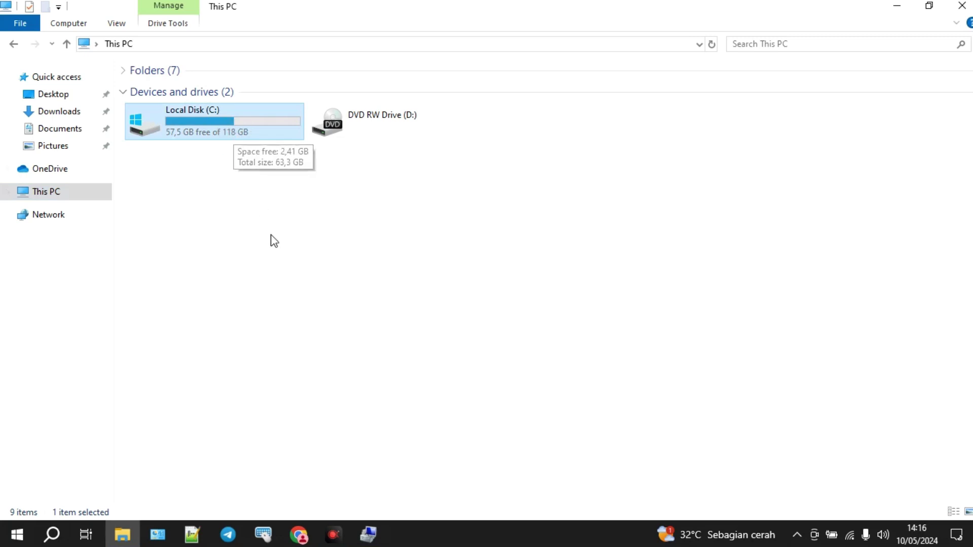
Switch back to Computer Management and extend the C: volume with 56654 MB of the unallocated space on Disk 0.
{"action": "left_click", "coordinate": [367, 533]}
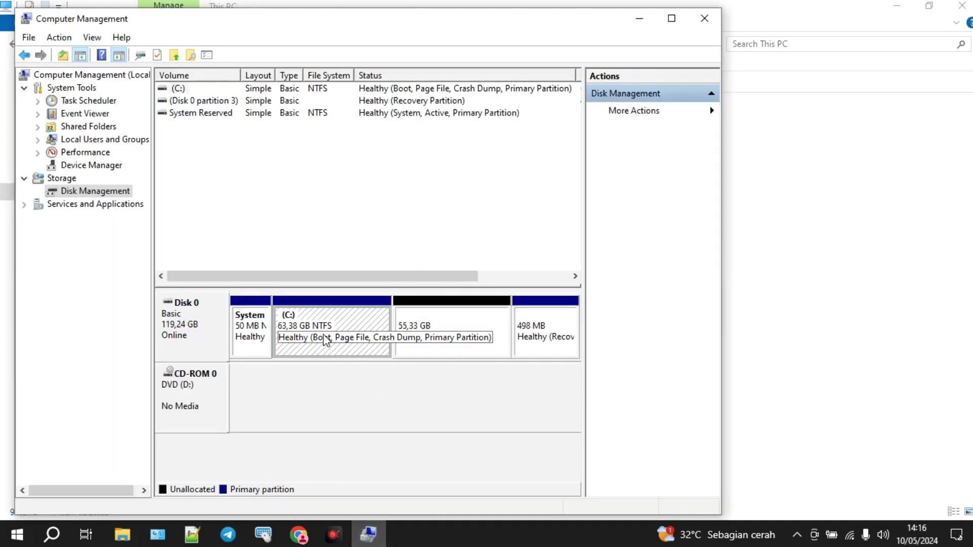
{"action": "right_click", "coordinate": [422, 330]}
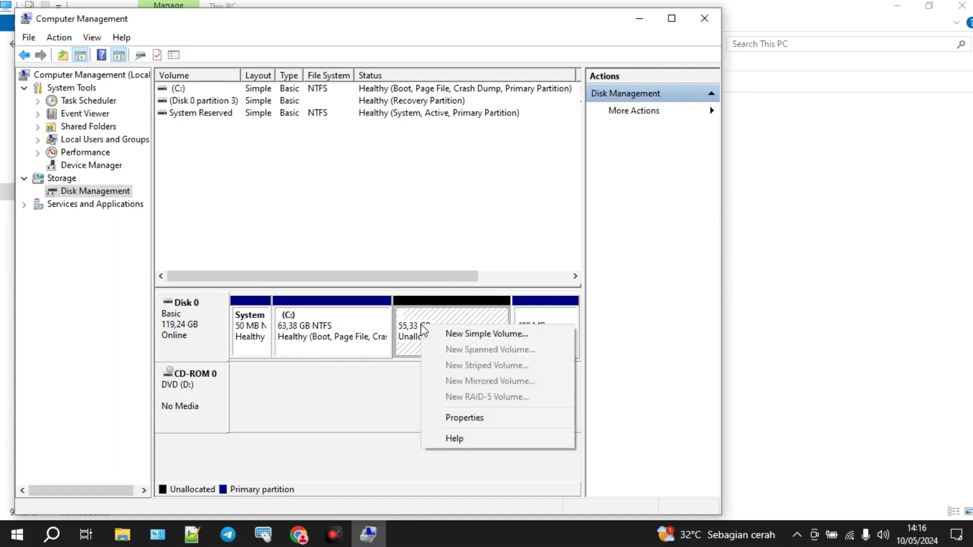
{"action": "right_click", "coordinate": [341, 323]}
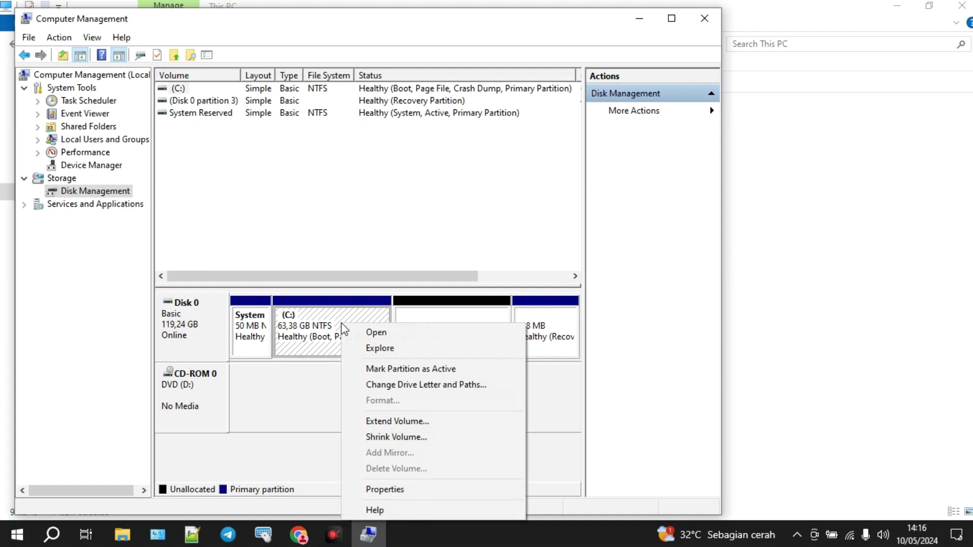
{"action": "left_click", "coordinate": [377, 416]}
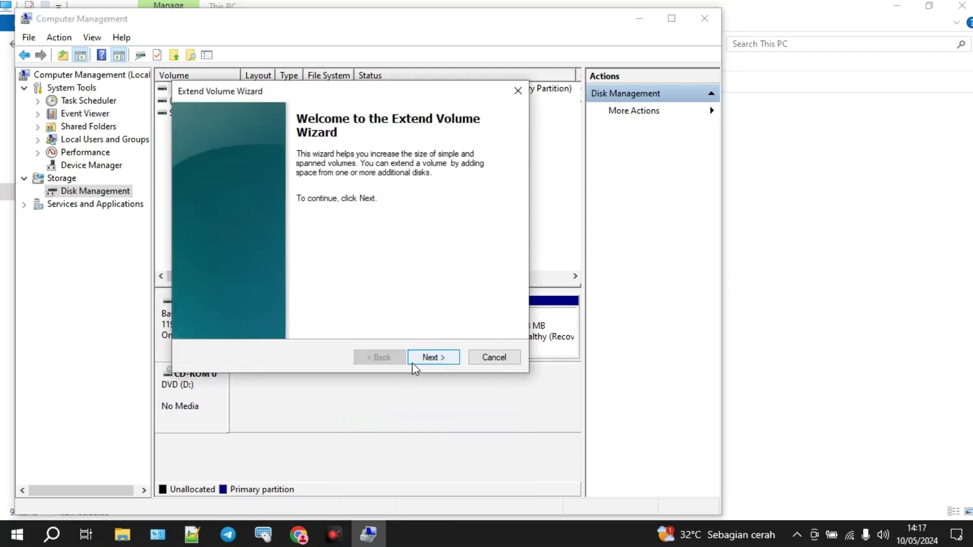
{"action": "left_click", "coordinate": [412, 362]}
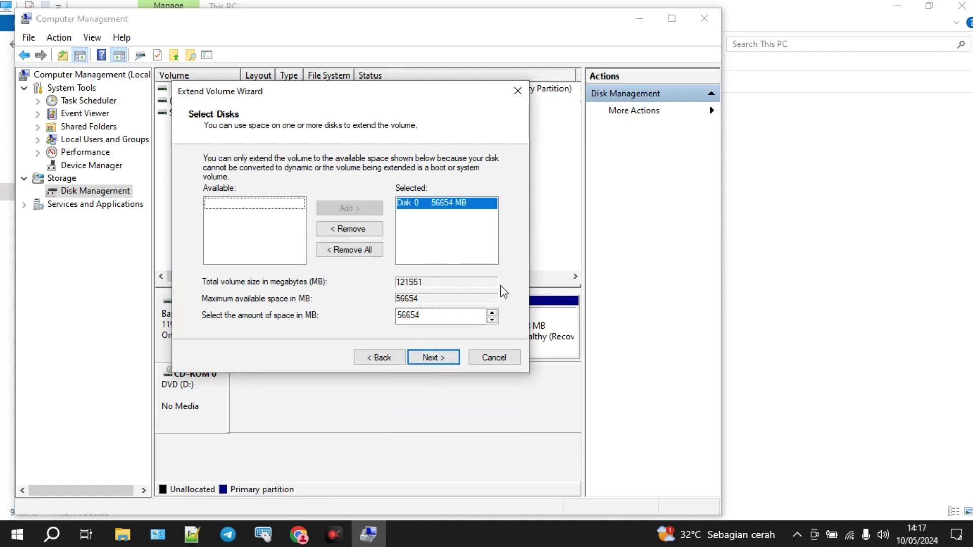
{"action": "left_click", "coordinate": [429, 361]}
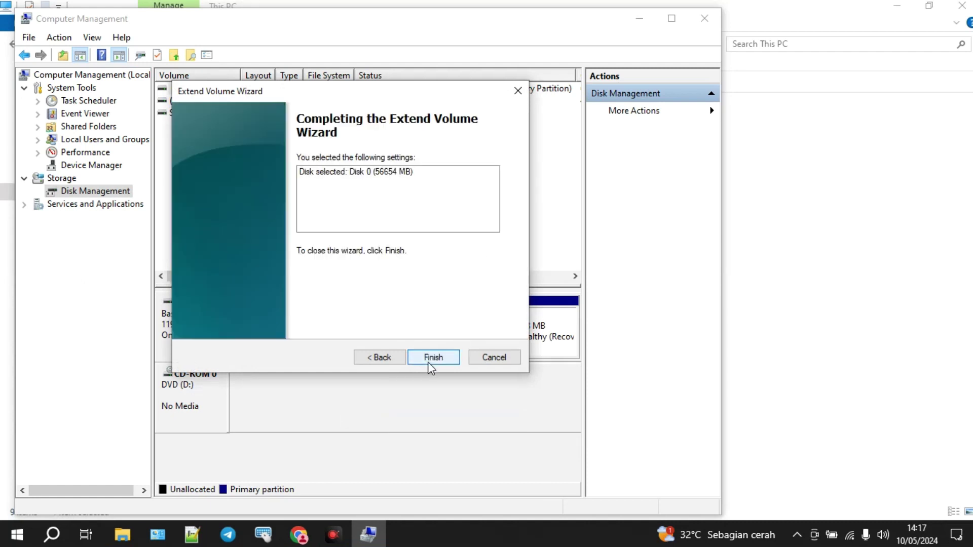
{"action": "left_click", "coordinate": [434, 357]}
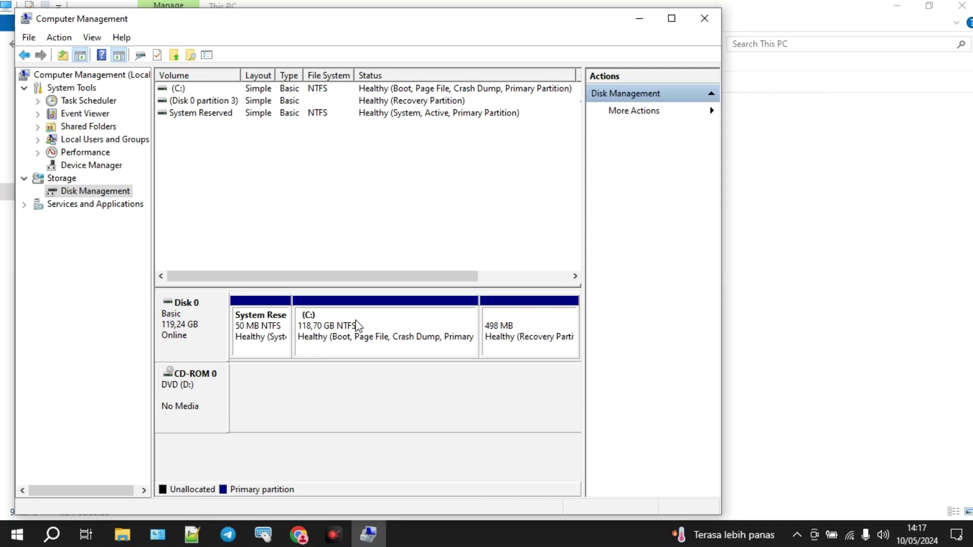
Shrink the C: volume by 36654 MB.
{"action": "right_click", "coordinate": [383, 328]}
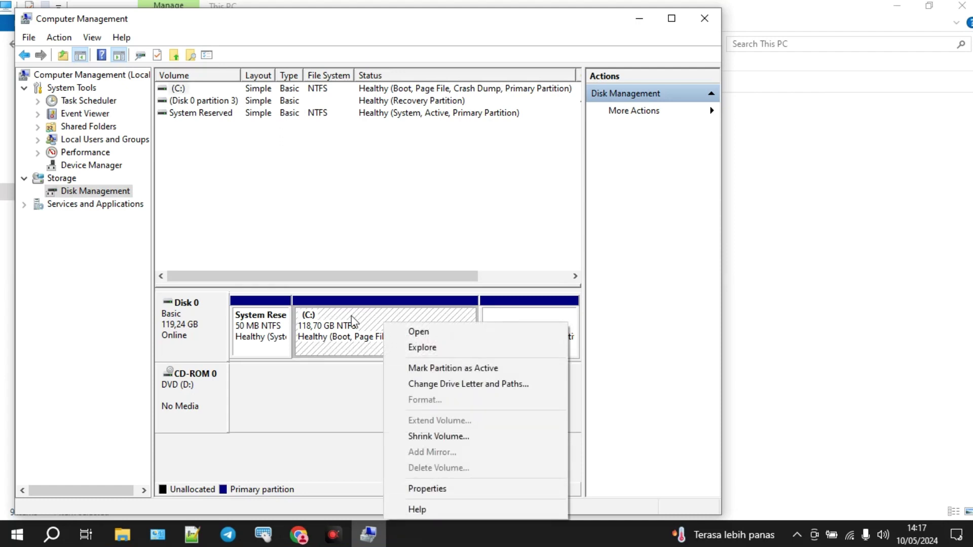
{"action": "left_click", "coordinate": [425, 436]}
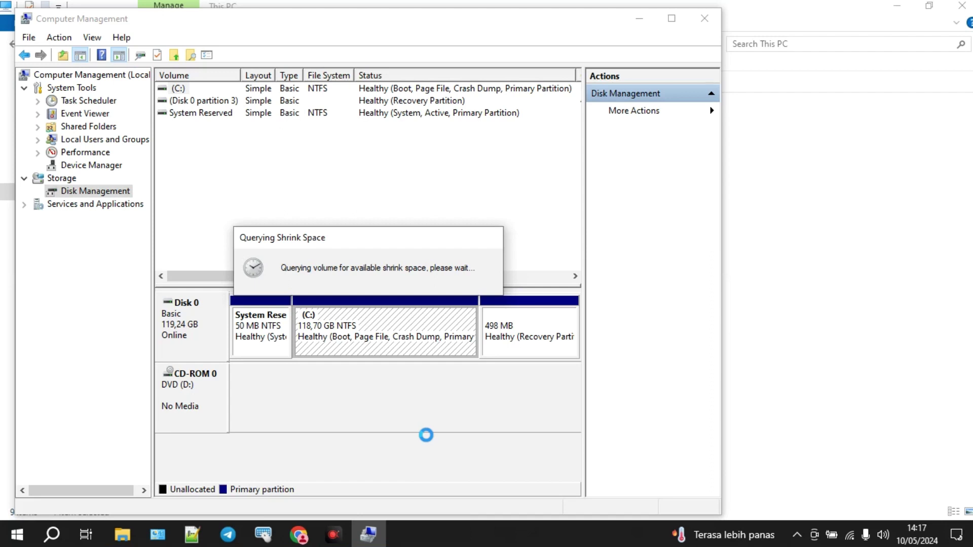
{"action": "left_click", "coordinate": [122, 535]}
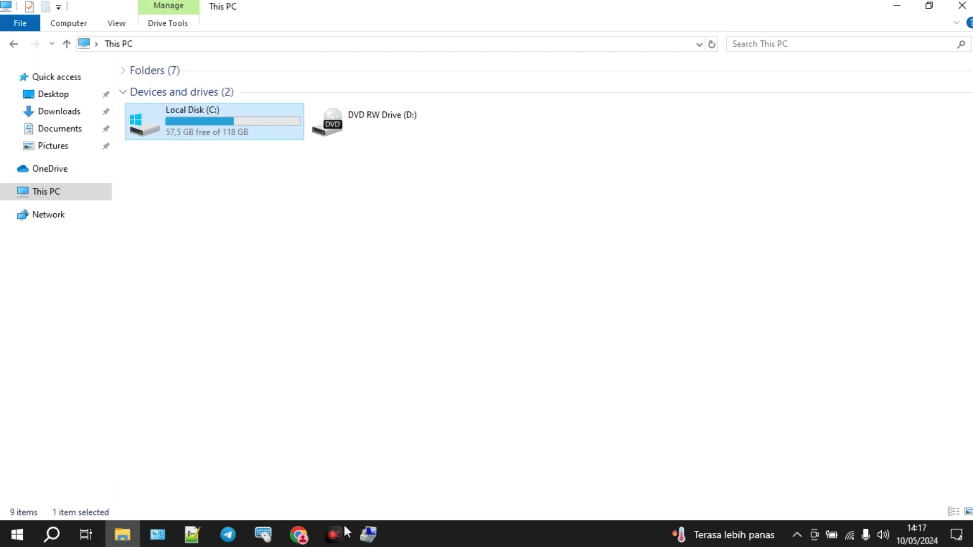
{"action": "left_click", "coordinate": [366, 540]}
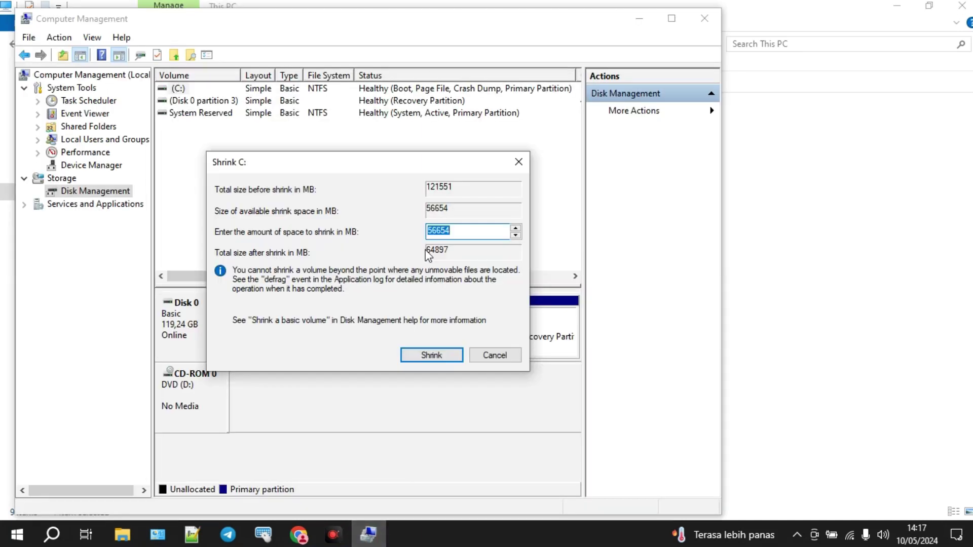
{"action": "left_click", "coordinate": [435, 232]}
{"action": "left_click_drag", "start_coordinate": [435, 234], "coordinate": [381, 253]}
{"action": "type", "text": "3"}
{"action": "left_click_drag", "start_coordinate": [451, 232], "coordinate": [417, 233]}
{"action": "left_click", "coordinate": [426, 352]}
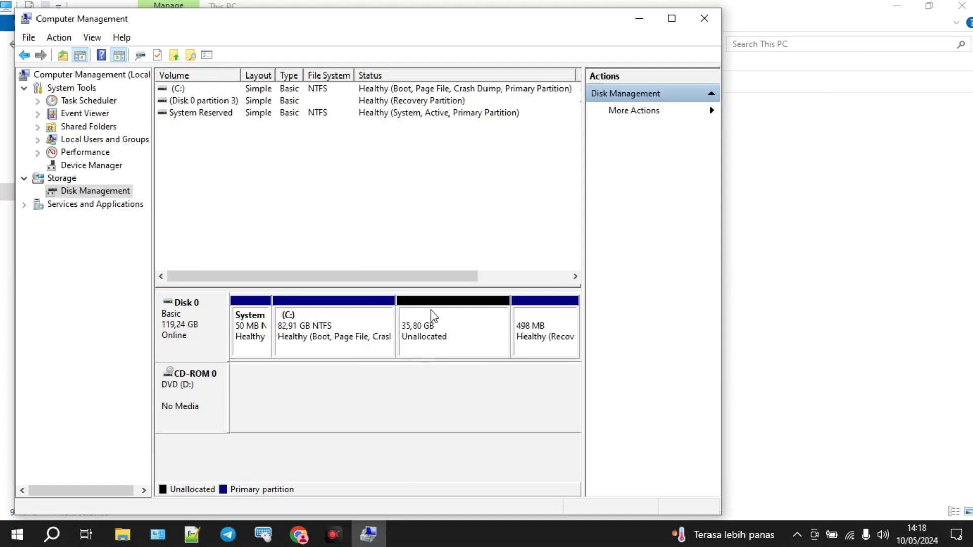
Start a new simple volume in the unallocated space on Disk 0 with a size of 36654 MB.
{"action": "left_click", "coordinate": [445, 336]}
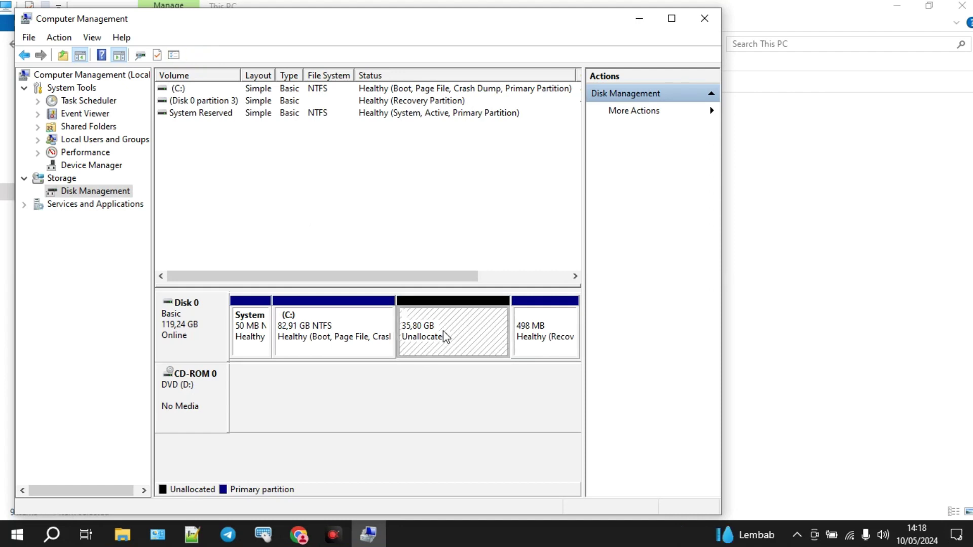
{"action": "left_click", "coordinate": [325, 338]}
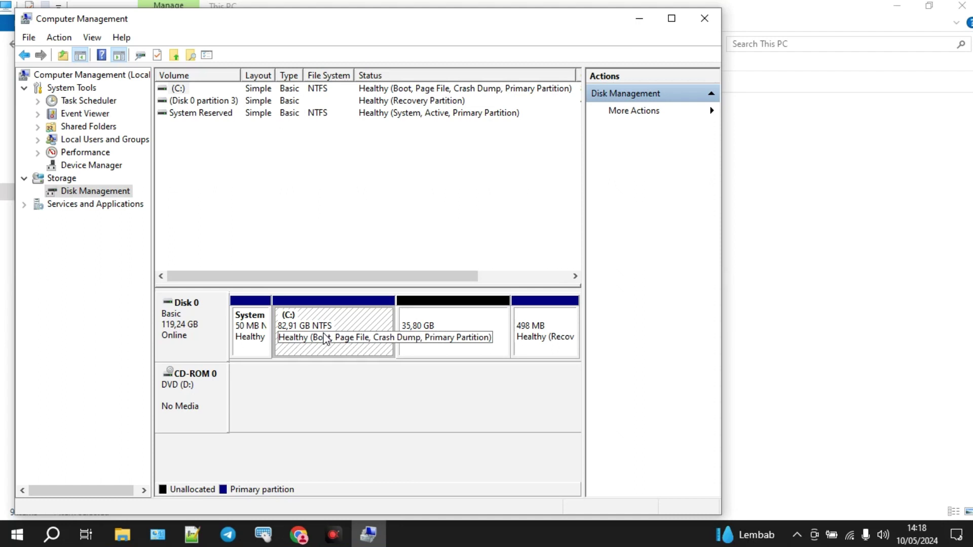
{"action": "left_click", "coordinate": [425, 335]}
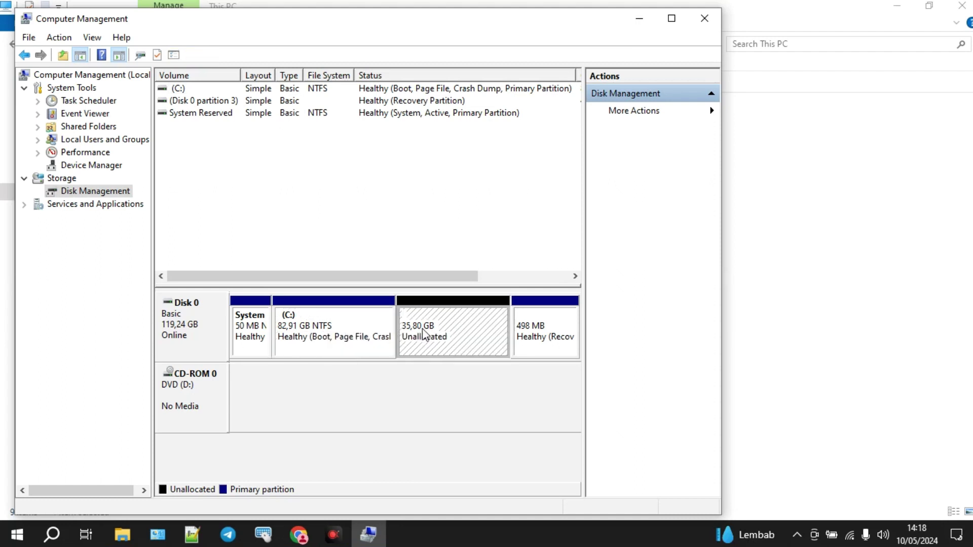
{"action": "right_click", "coordinate": [462, 323]}
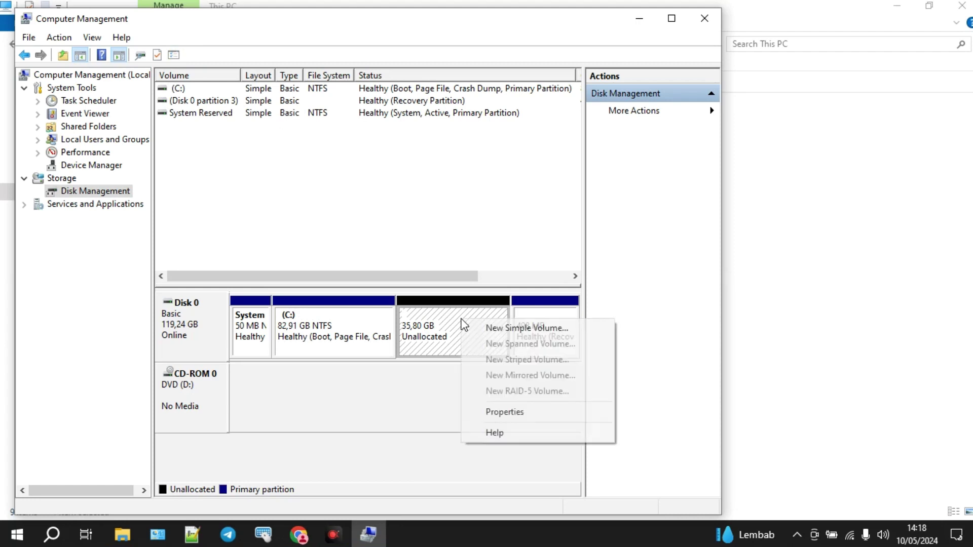
{"action": "left_click", "coordinate": [490, 329]}
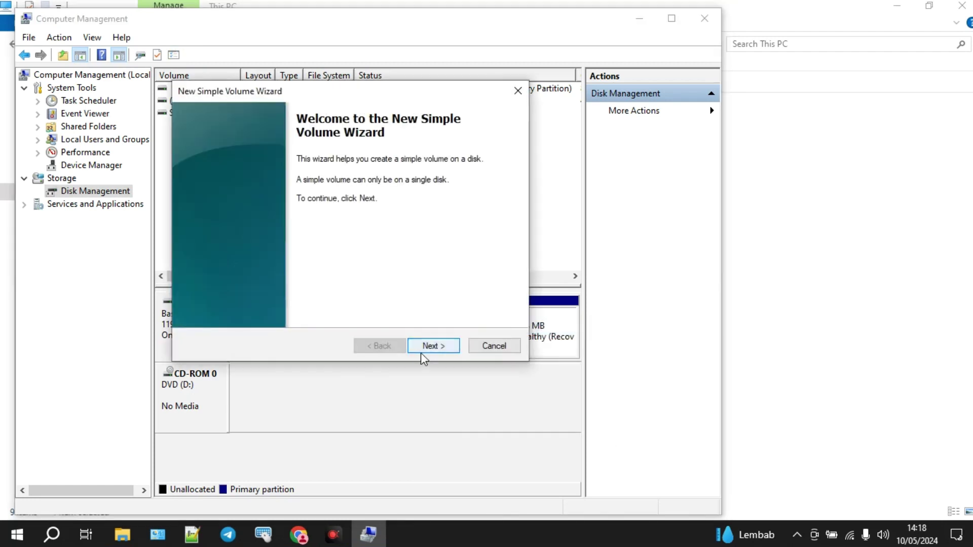
{"action": "left_click", "coordinate": [429, 347]}
{"action": "left_click", "coordinate": [429, 347]}
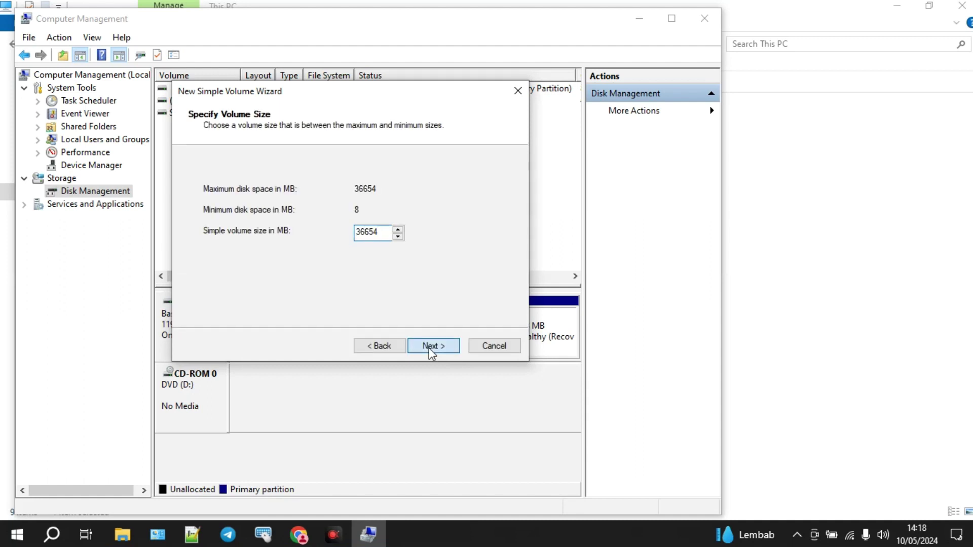
Assign drive letter E to the new simple volume.
{"action": "left_click", "coordinate": [421, 191]}
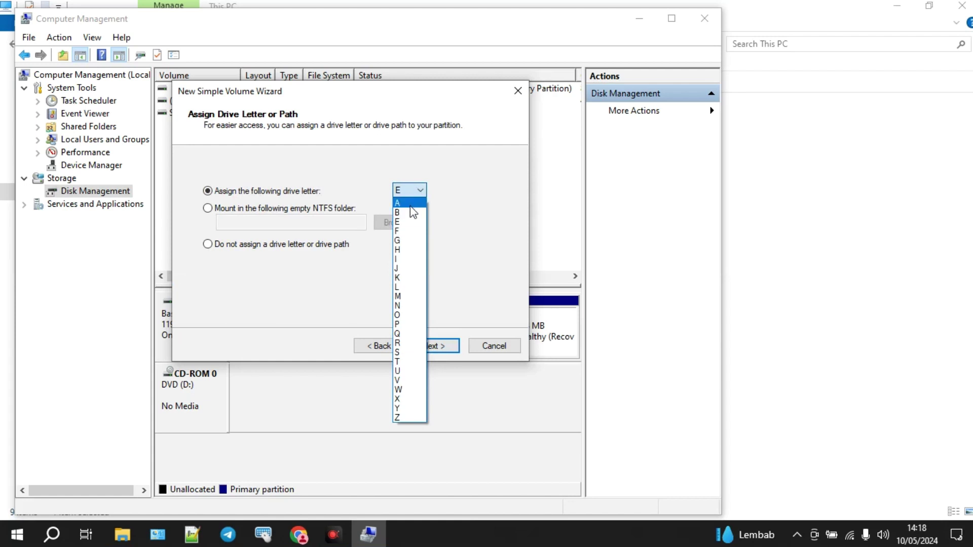
{"action": "left_click", "coordinate": [410, 223]}
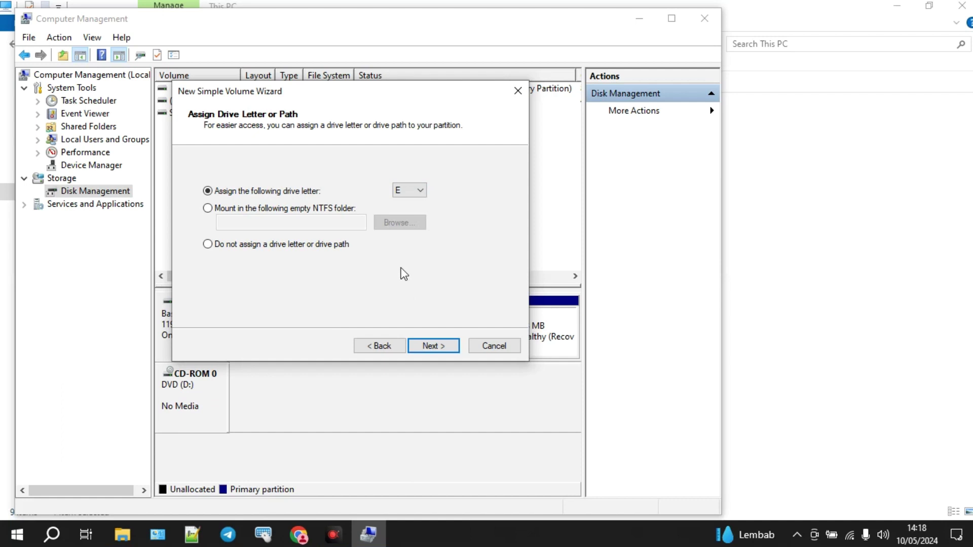
{"action": "left_click", "coordinate": [413, 190]}
{"action": "left_click", "coordinate": [412, 191]}
{"action": "left_click", "coordinate": [431, 344]}
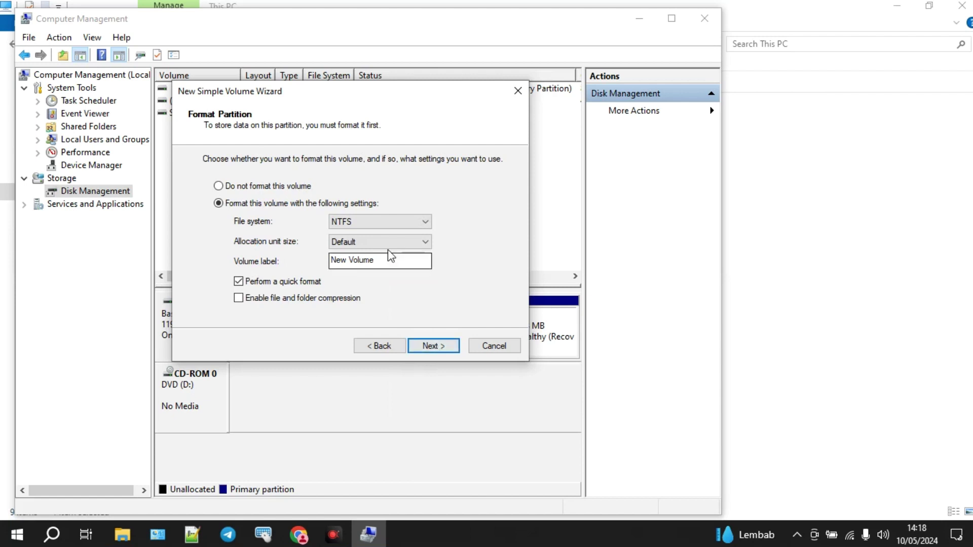
Label the new volume Data, keep the NTFS quick format with default allocation unit size, and create it.
{"action": "left_click_drag", "start_coordinate": [390, 260], "coordinate": [231, 271]}
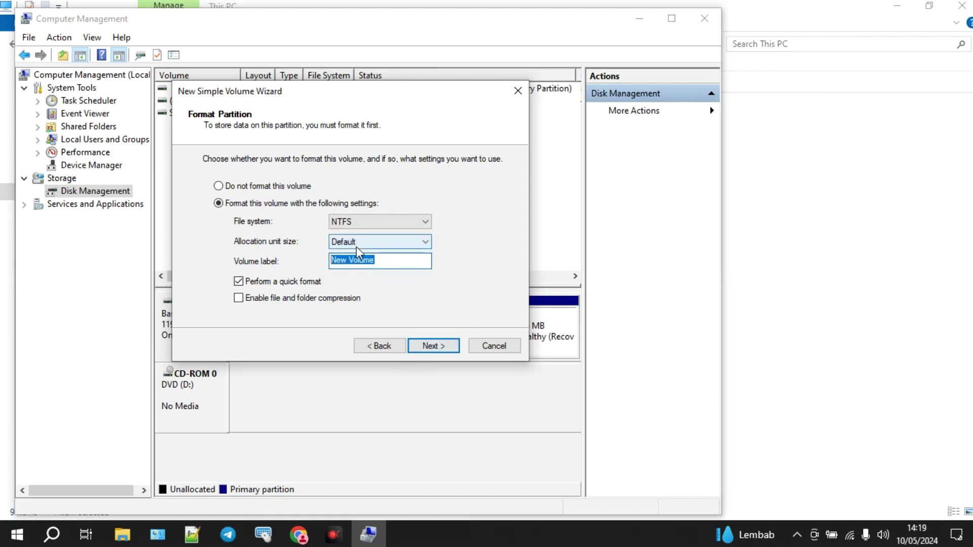
{"action": "type", "text": "Data"}
{"action": "left_click", "coordinate": [438, 349]}
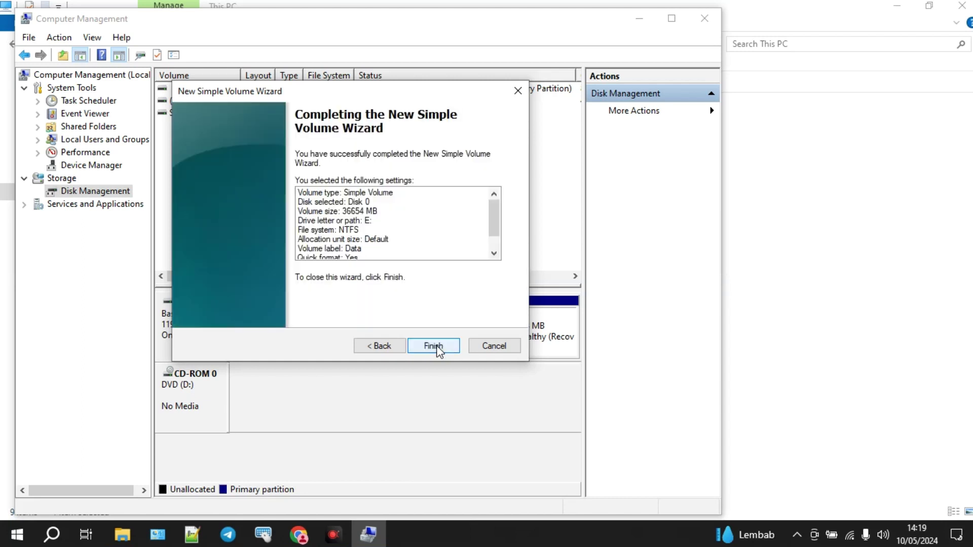
{"action": "left_click", "coordinate": [435, 346]}
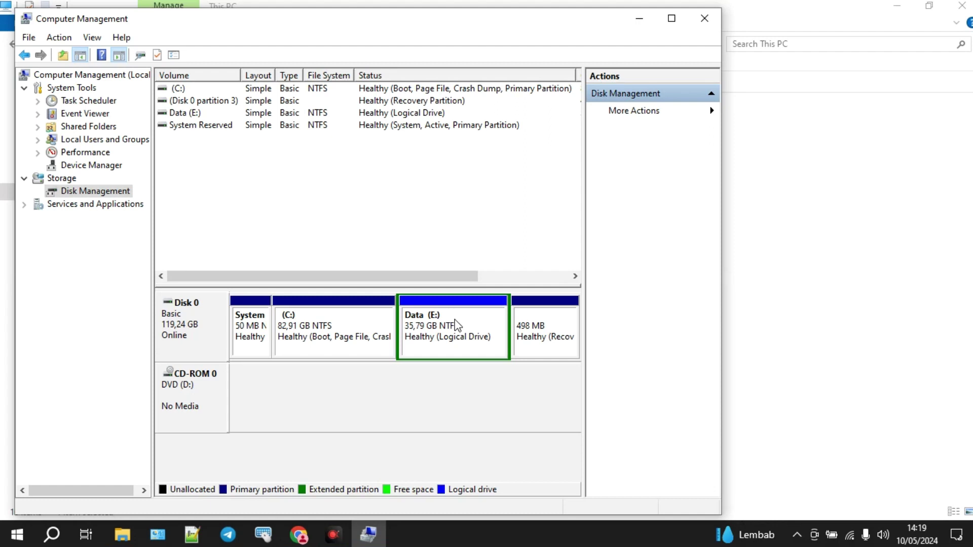
Change the drive letter of the CD-ROM 0 DVD drive to F and accept the change.
{"action": "right_click", "coordinate": [205, 389]}
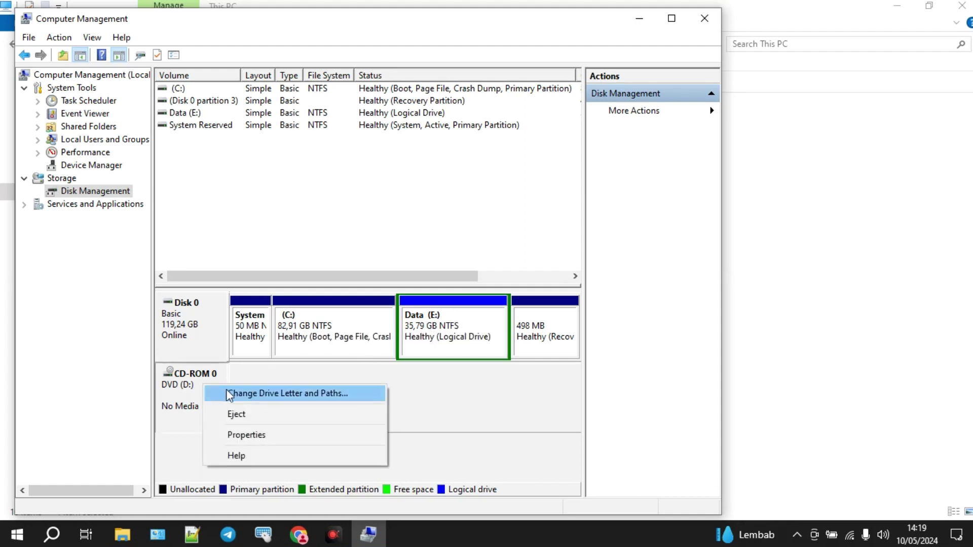
{"action": "left_click", "coordinate": [249, 393]}
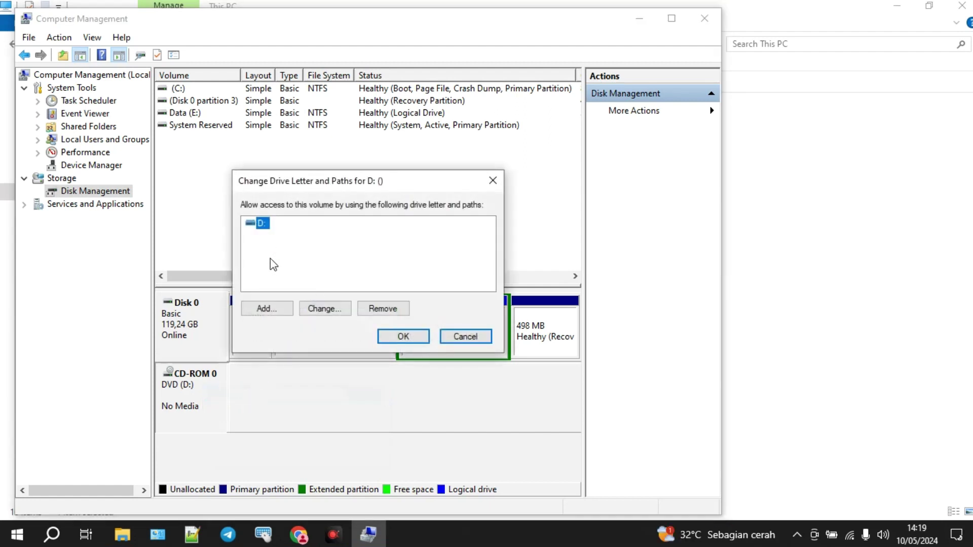
{"action": "left_click", "coordinate": [318, 308]}
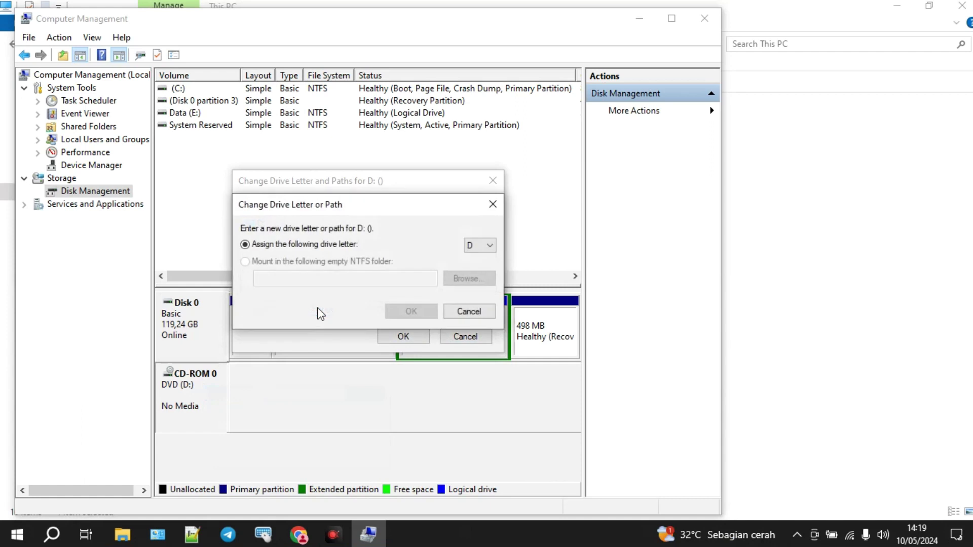
{"action": "left_click", "coordinate": [490, 246]}
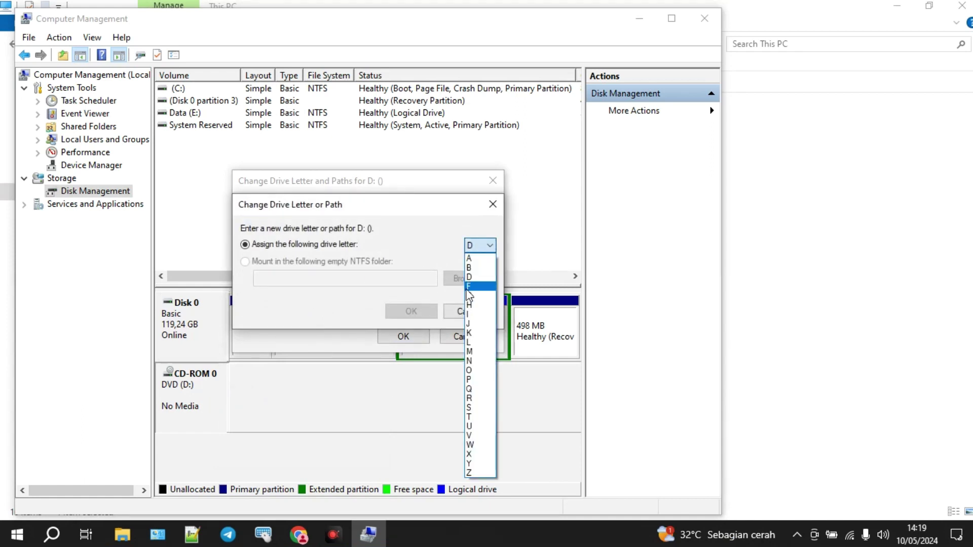
{"action": "left_click", "coordinate": [471, 286]}
{"action": "left_click", "coordinate": [419, 310]}
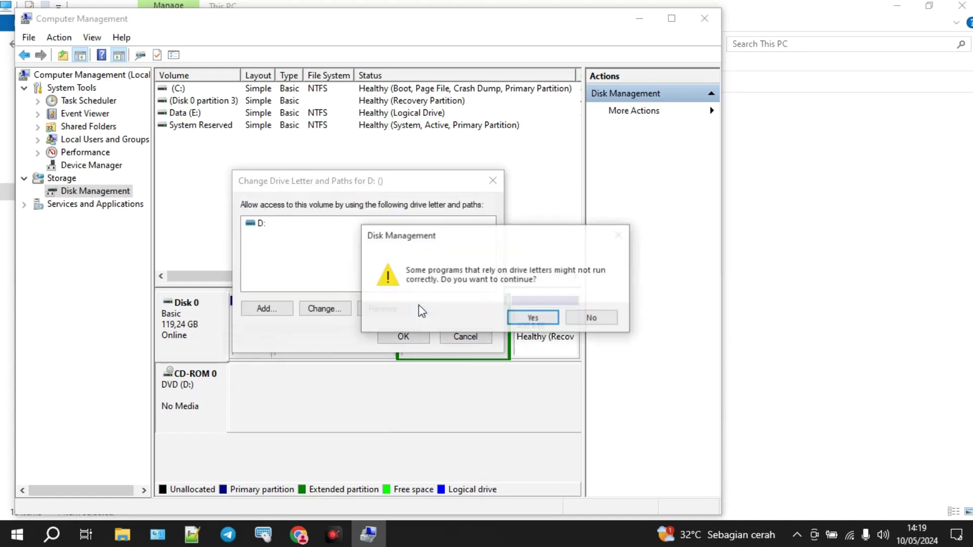
{"action": "left_click", "coordinate": [532, 317]}
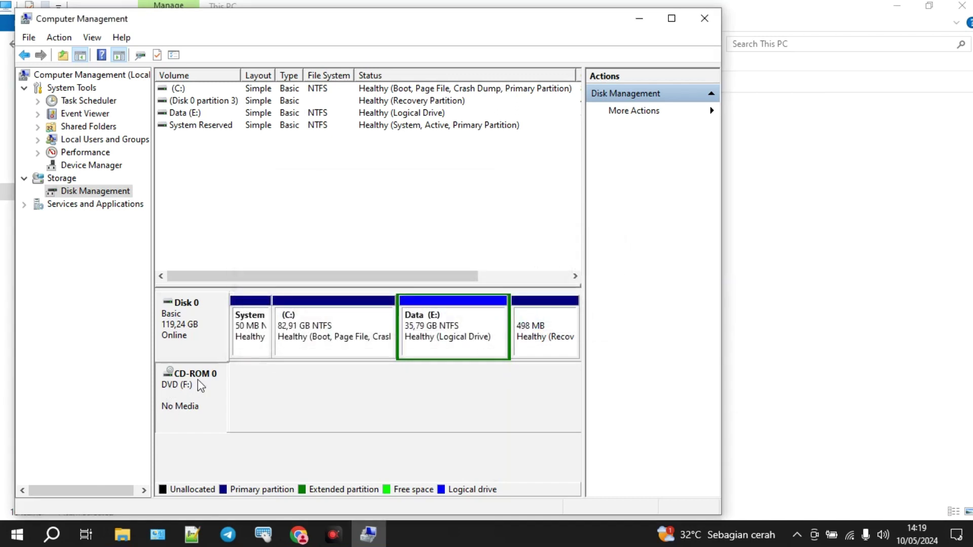
Change the drive letter of the Data volume to D and accept the change.
{"action": "right_click", "coordinate": [444, 319]}
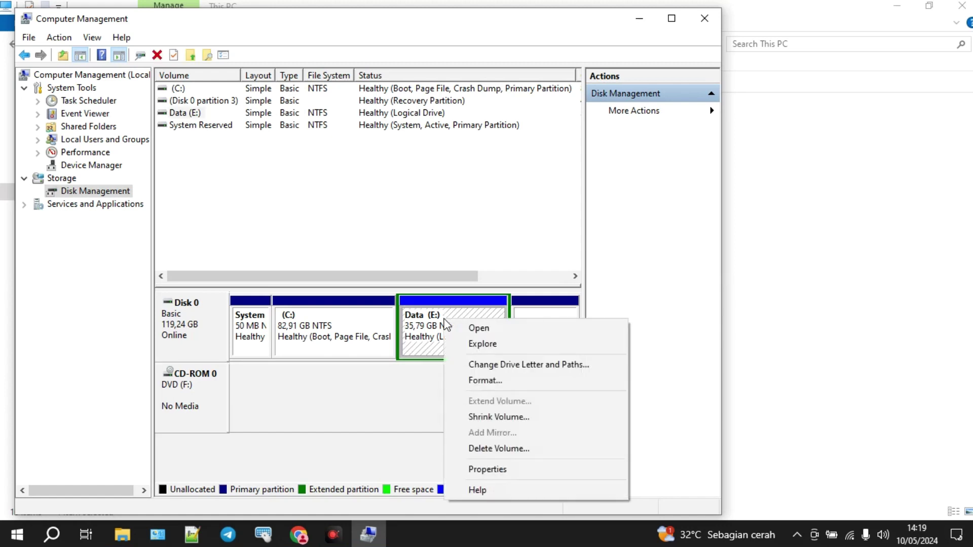
{"action": "left_click", "coordinate": [473, 365]}
{"action": "left_click", "coordinate": [325, 309]}
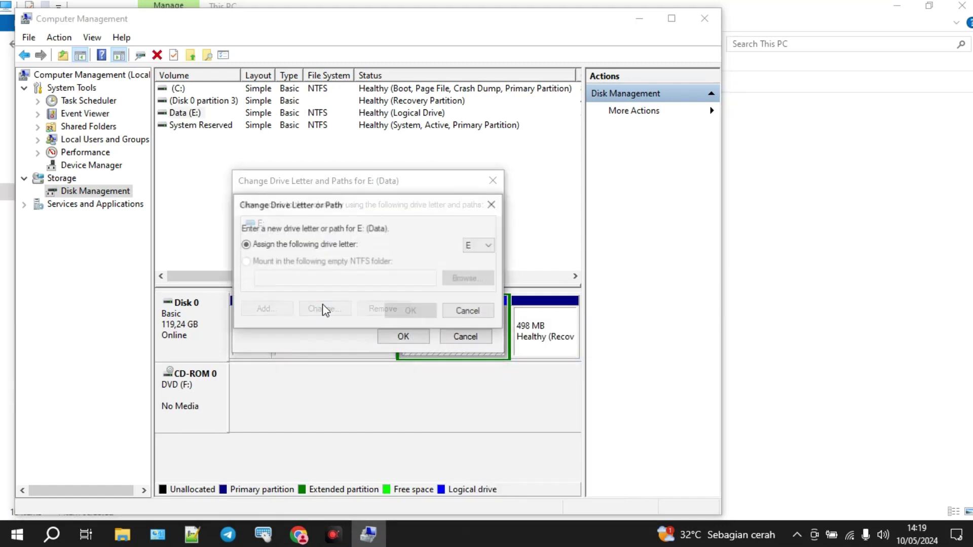
{"action": "left_click", "coordinate": [487, 246]}
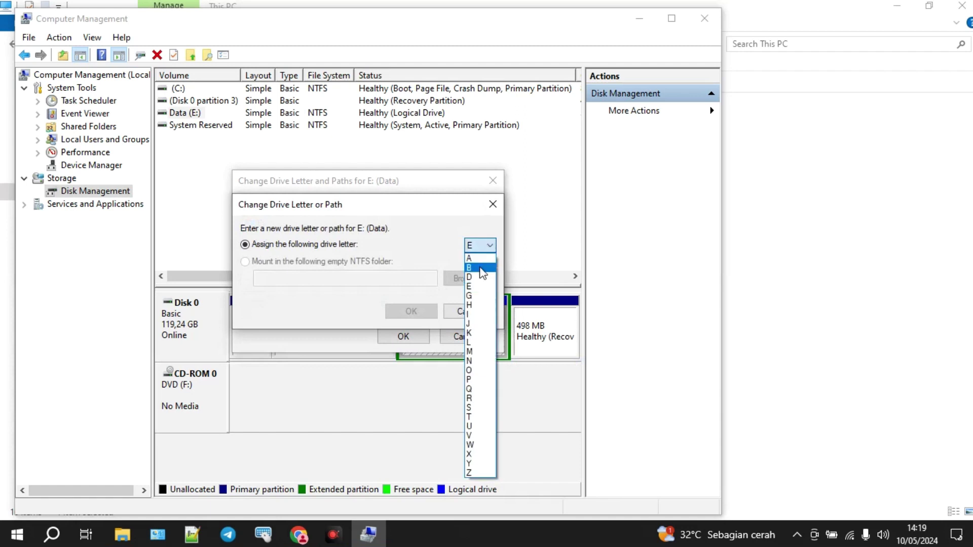
{"action": "left_click", "coordinate": [479, 276]}
{"action": "left_click", "coordinate": [418, 309]}
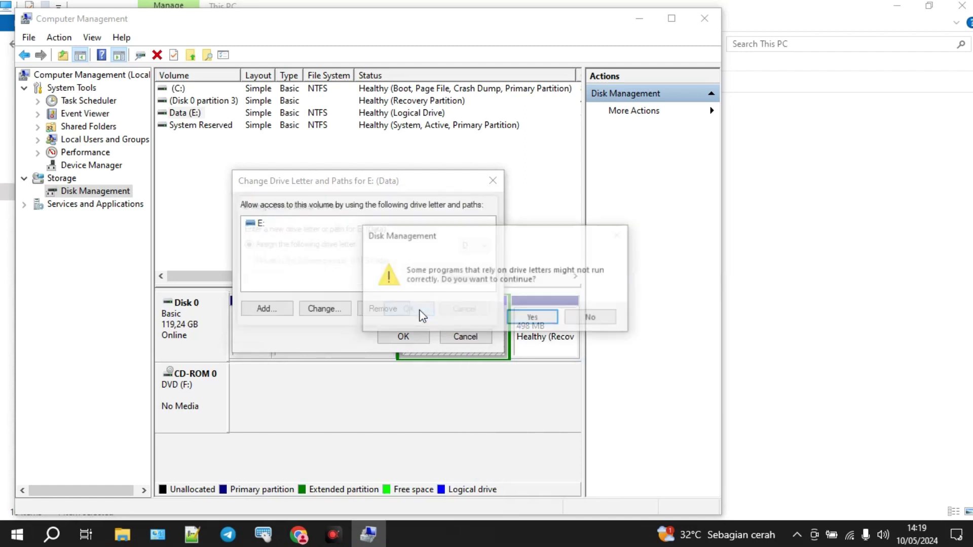
{"action": "left_click", "coordinate": [525, 315]}
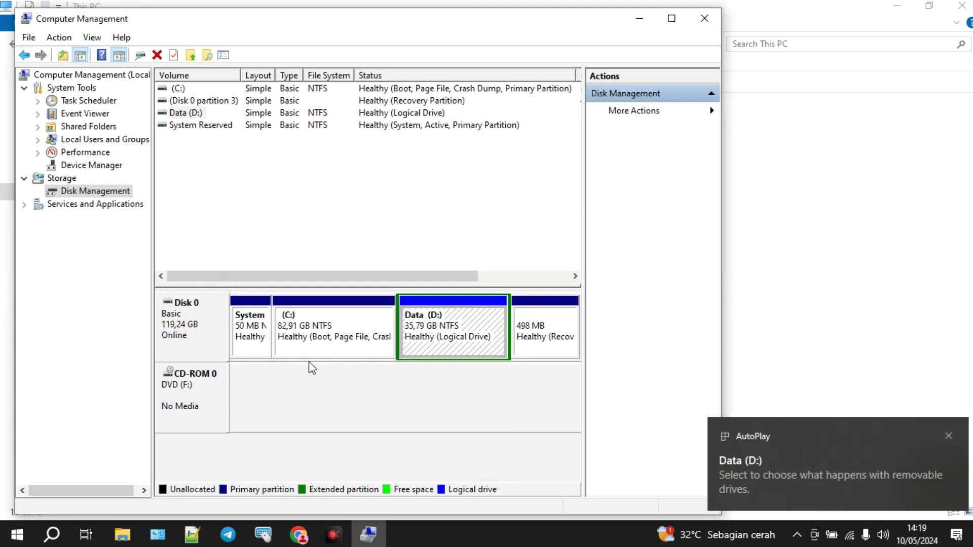
Change the drive letter of the CD-ROM 0 DVD drive to E and accept the change.
{"action": "left_click", "coordinate": [208, 384]}
{"action": "right_click", "coordinate": [209, 384]}
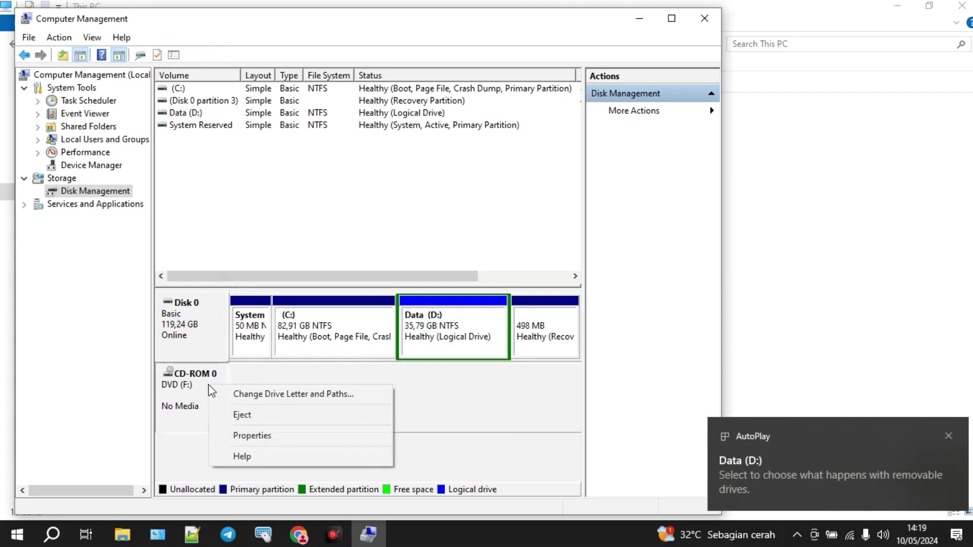
{"action": "left_click", "coordinate": [224, 392]}
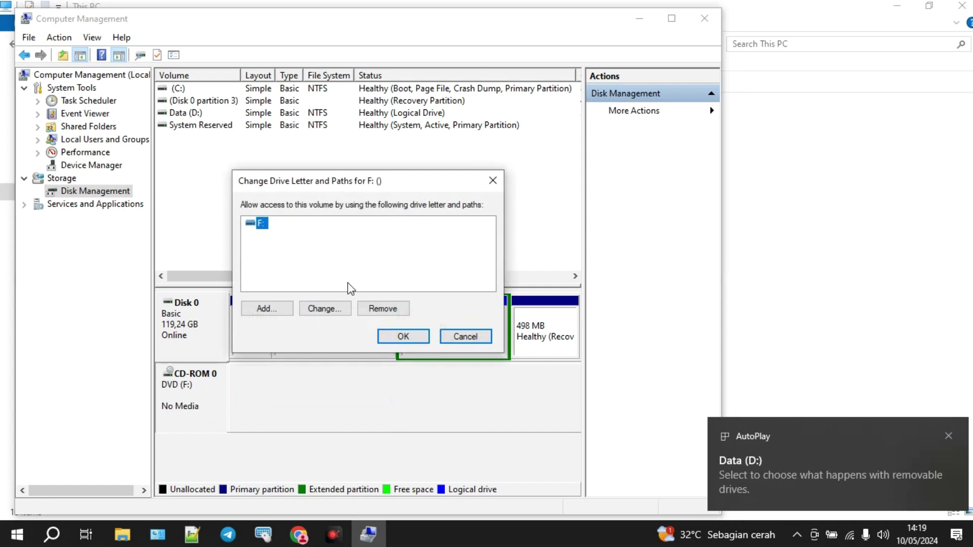
{"action": "left_click", "coordinate": [328, 311]}
{"action": "left_click", "coordinate": [471, 247]}
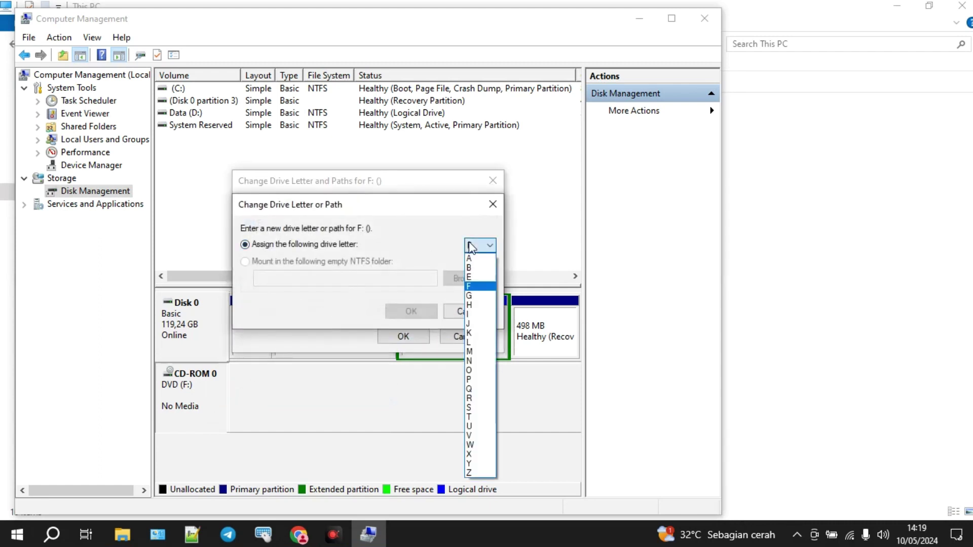
{"action": "left_click", "coordinate": [463, 281]}
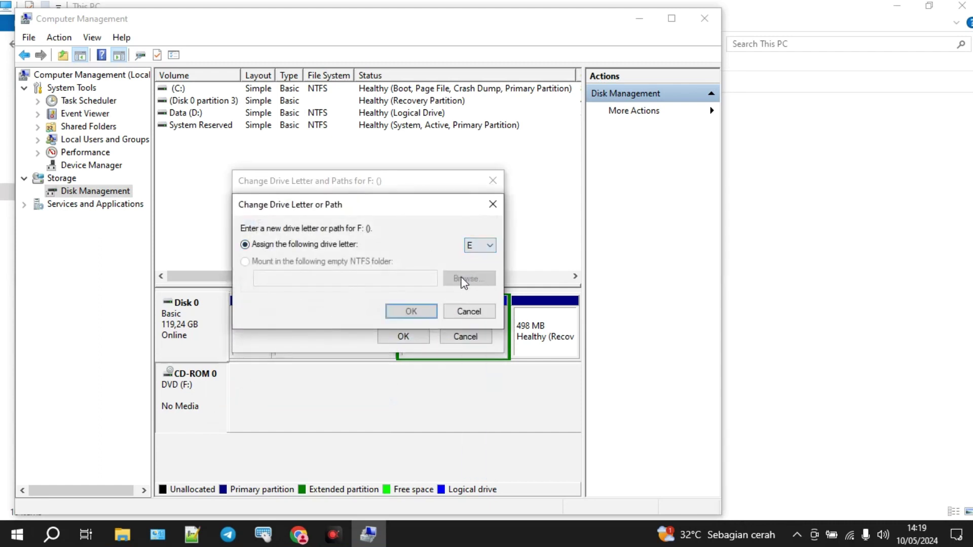
{"action": "left_click", "coordinate": [414, 311]}
{"action": "left_click", "coordinate": [522, 318]}
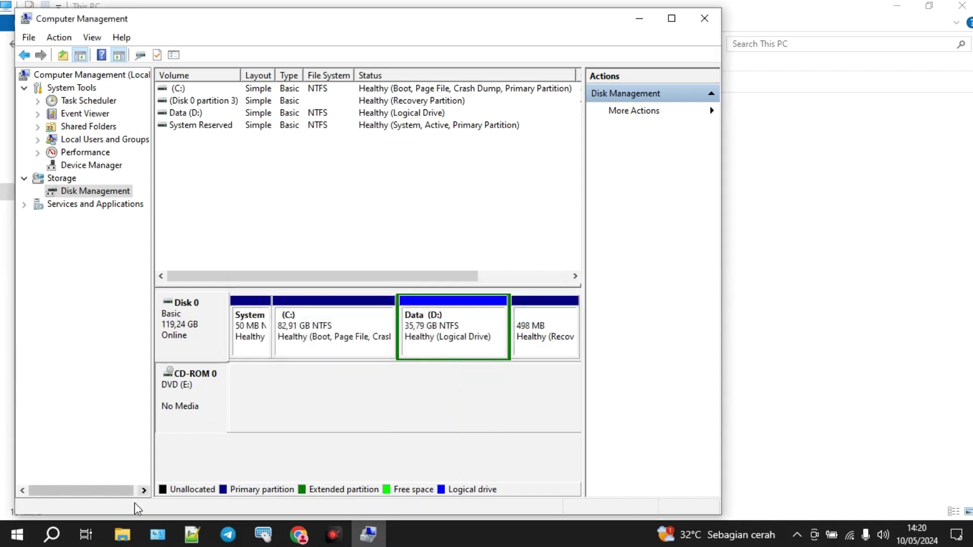
Switch to File Explorer and check the sizes of the C: drive and the Data drive under This PC.
{"action": "left_click", "coordinate": [122, 534]}
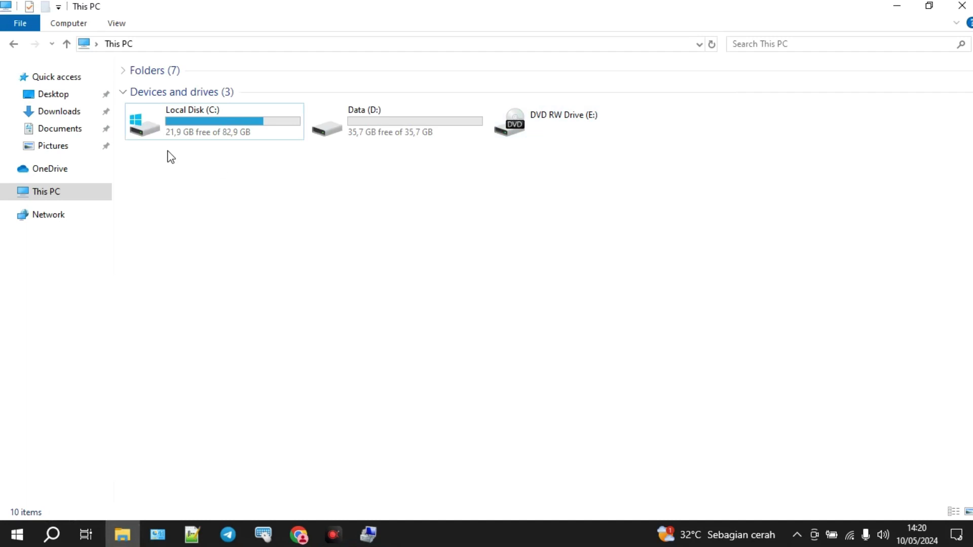
{"action": "left_click", "coordinate": [231, 123]}
{"action": "left_click", "coordinate": [460, 121]}
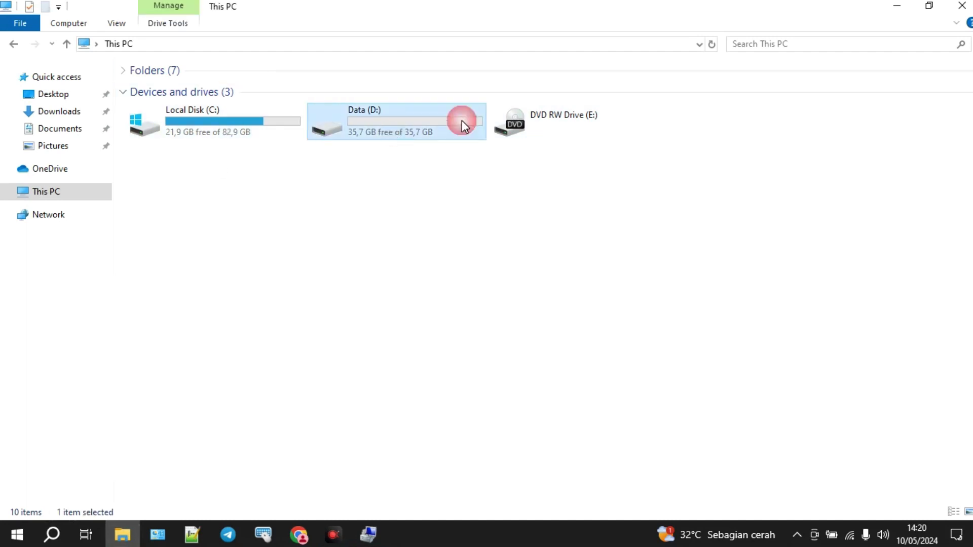
Review the drive letters of the Local Disk, Data and DVD RW drives under This PC.
{"action": "left_click", "coordinate": [599, 119]}
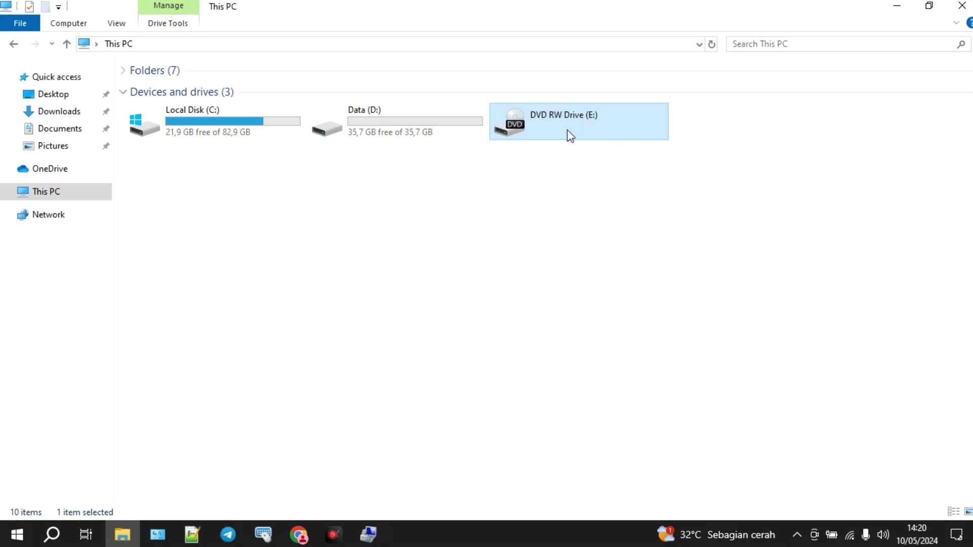
{"action": "left_click", "coordinate": [359, 125]}
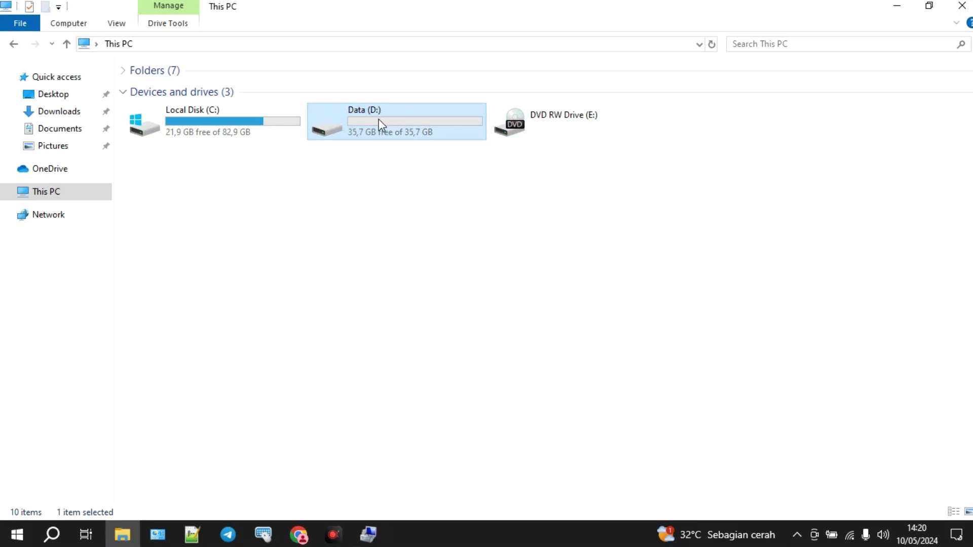
{"action": "left_click", "coordinate": [561, 131]}
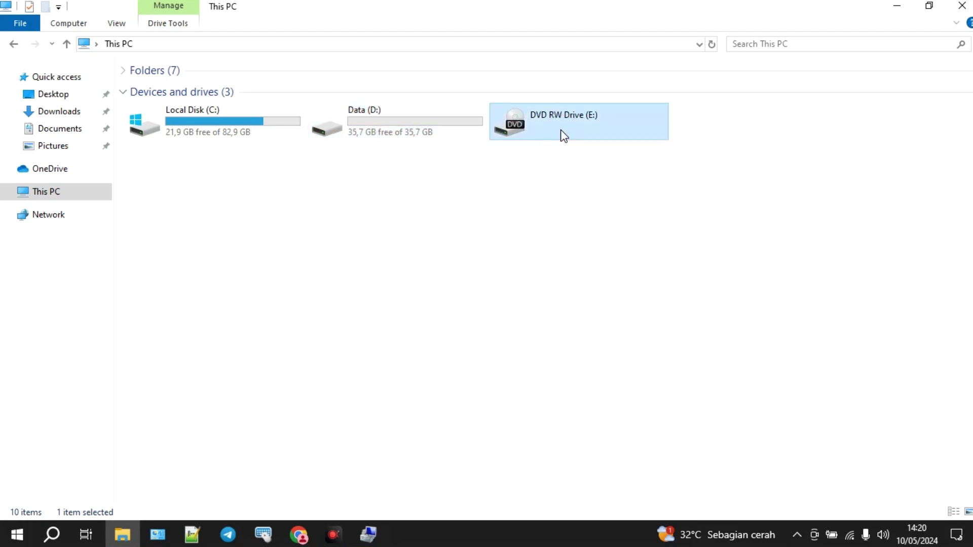
{"action": "left_click", "coordinate": [230, 125]}
{"action": "left_click", "coordinate": [397, 121]}
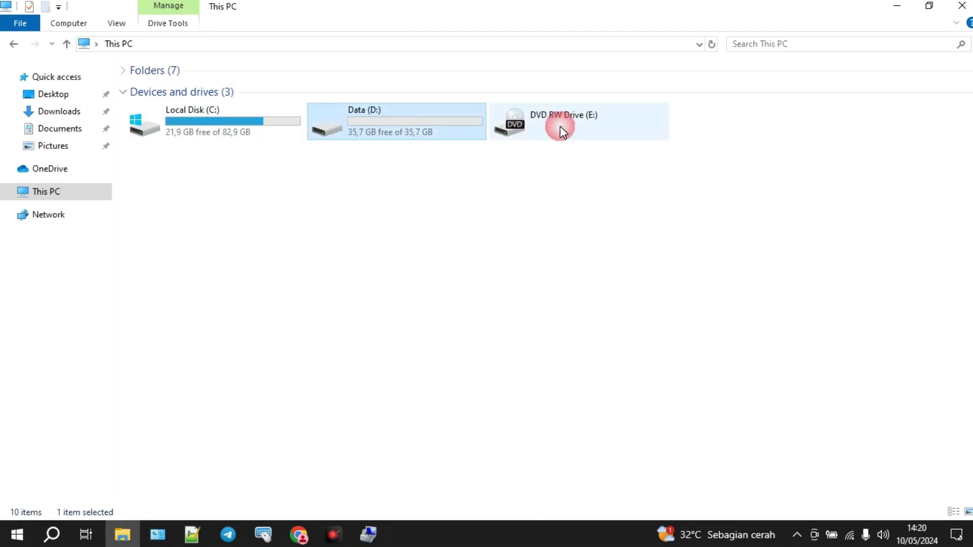
{"action": "left_click", "coordinate": [561, 126]}
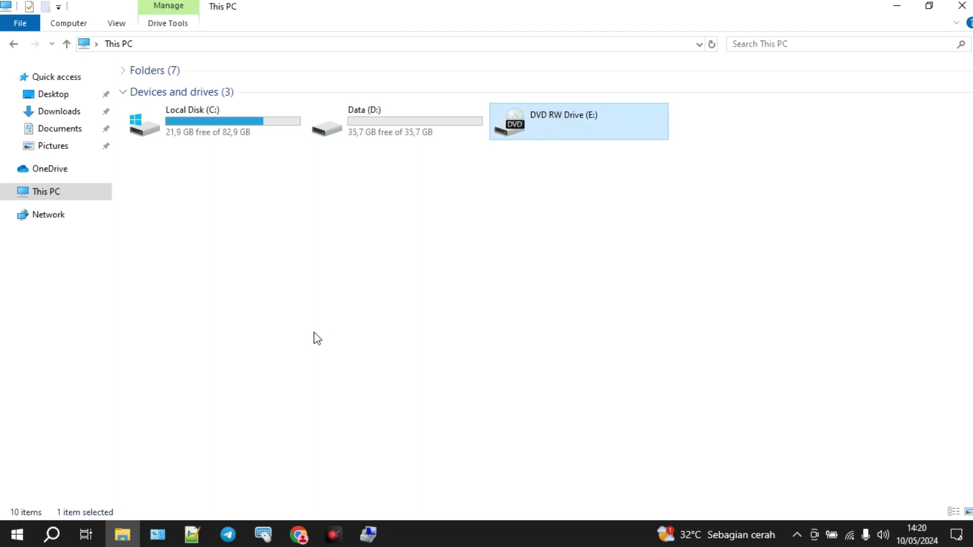
Switch to Computer Management and inspect the available actions for the Data (D:) volume without changing anything.
{"action": "left_click", "coordinate": [372, 537]}
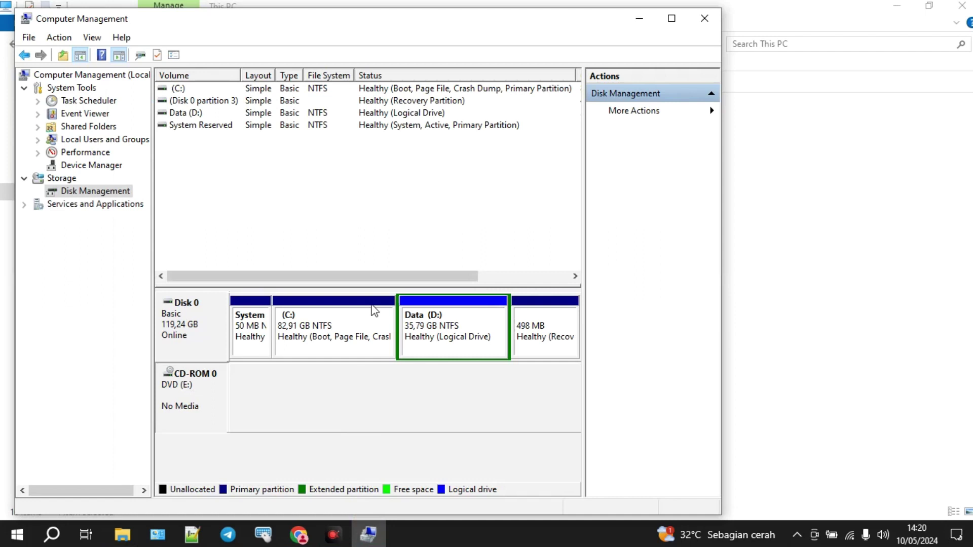
{"action": "right_click", "coordinate": [446, 341]}
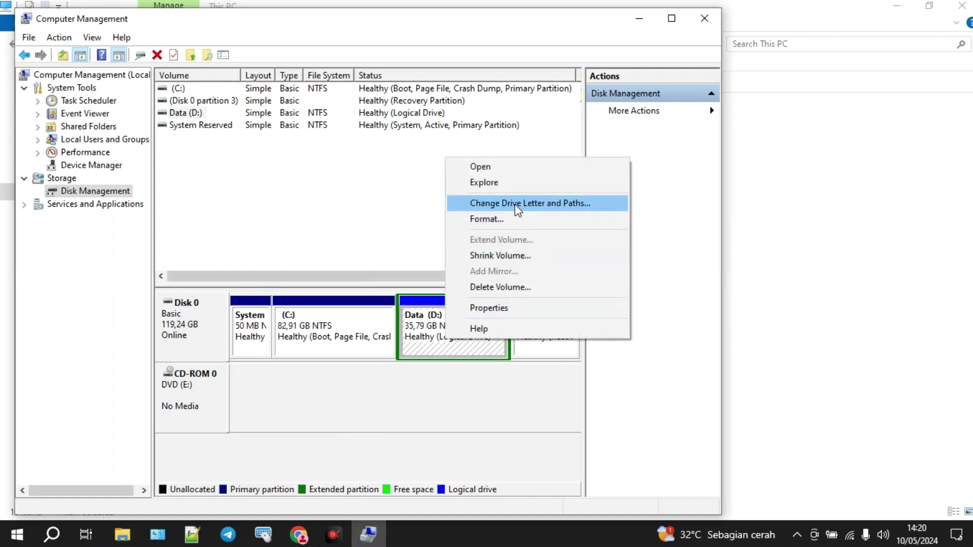
{"action": "left_click", "coordinate": [406, 334]}
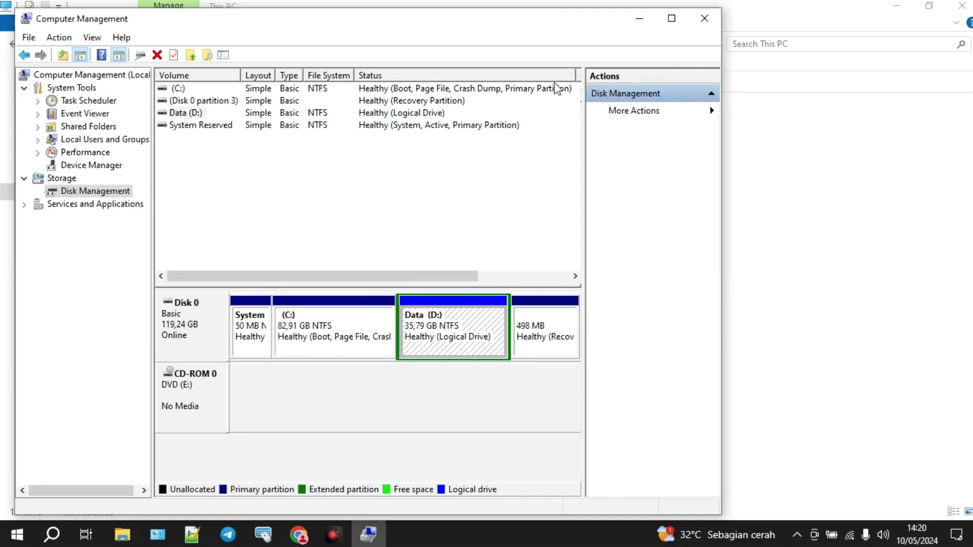
{"action": "left_click", "coordinate": [302, 332]}
Switch to File Explorer and compare the capacity and free space of Local Disk (C:) and Data (D:).
{"action": "left_click", "coordinate": [122, 534]}
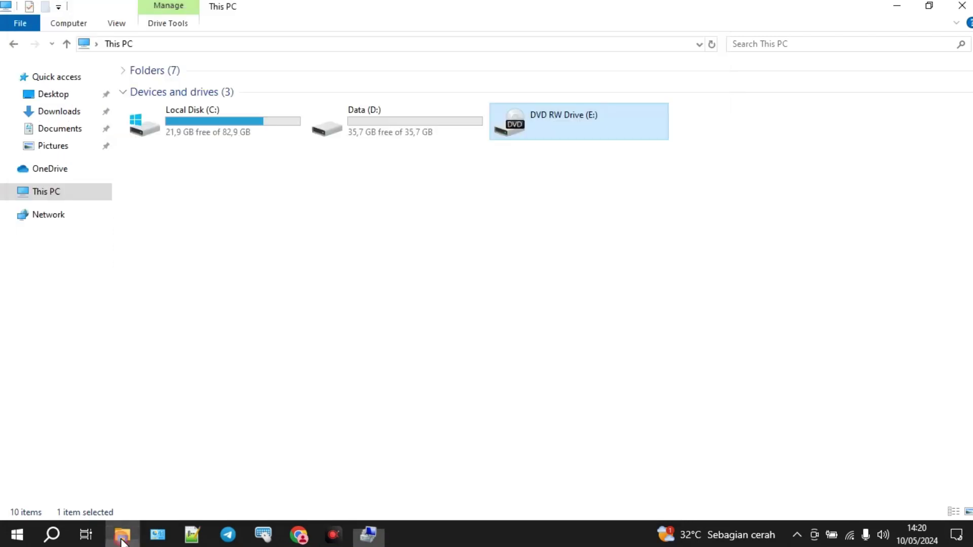
{"action": "left_click", "coordinate": [221, 106]}
{"action": "left_click", "coordinate": [335, 105]}
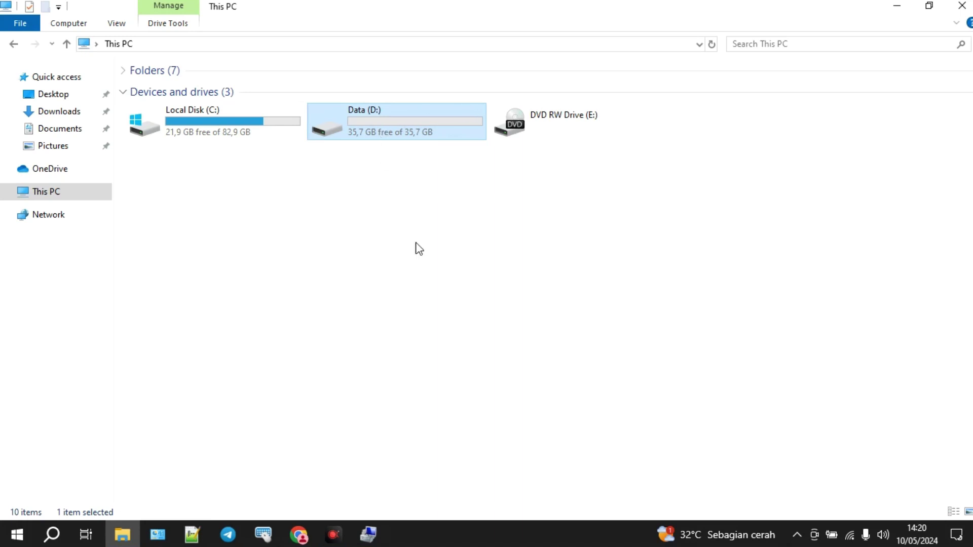
{"action": "left_click", "coordinate": [189, 130]}
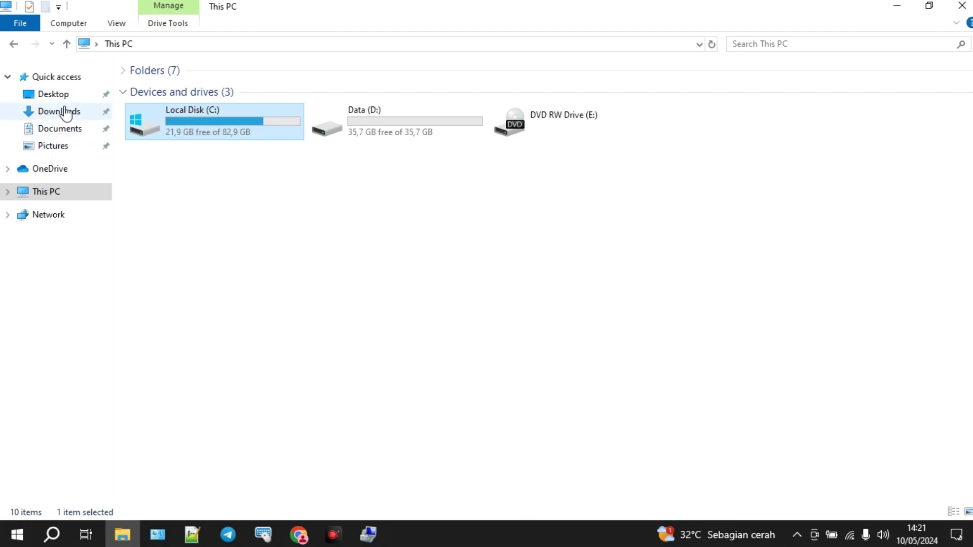
{"action": "mouse_move", "coordinate": [426, 142]}
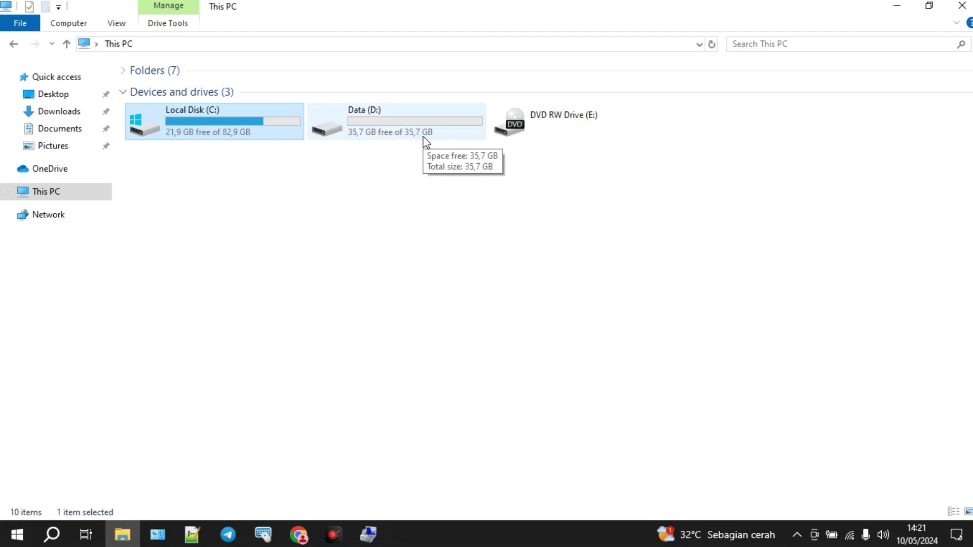
Cut the Automatic Mouse and Keyboard folder from Documents.
{"action": "left_click", "coordinate": [55, 128]}
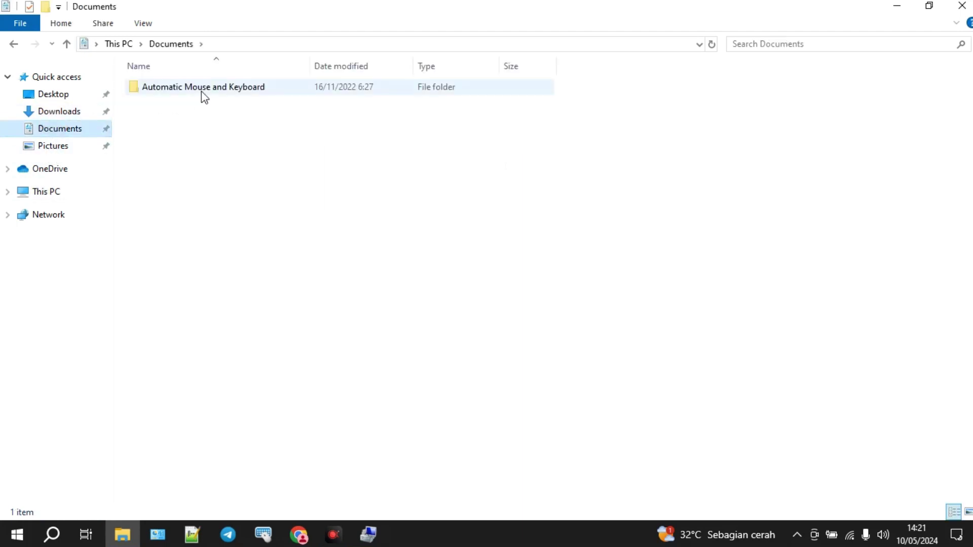
{"action": "left_click", "coordinate": [202, 91]}
{"action": "right_click", "coordinate": [202, 91]}
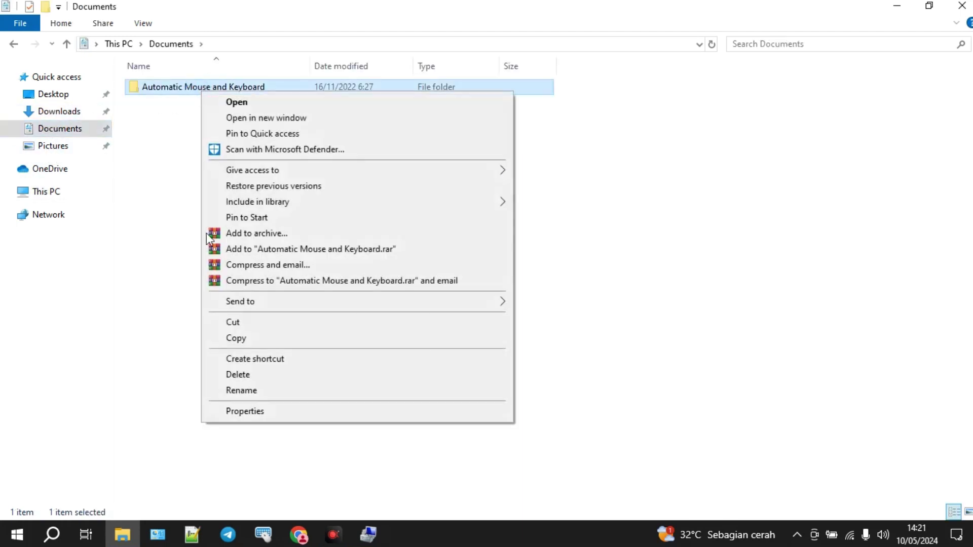
{"action": "left_click", "coordinate": [247, 321]}
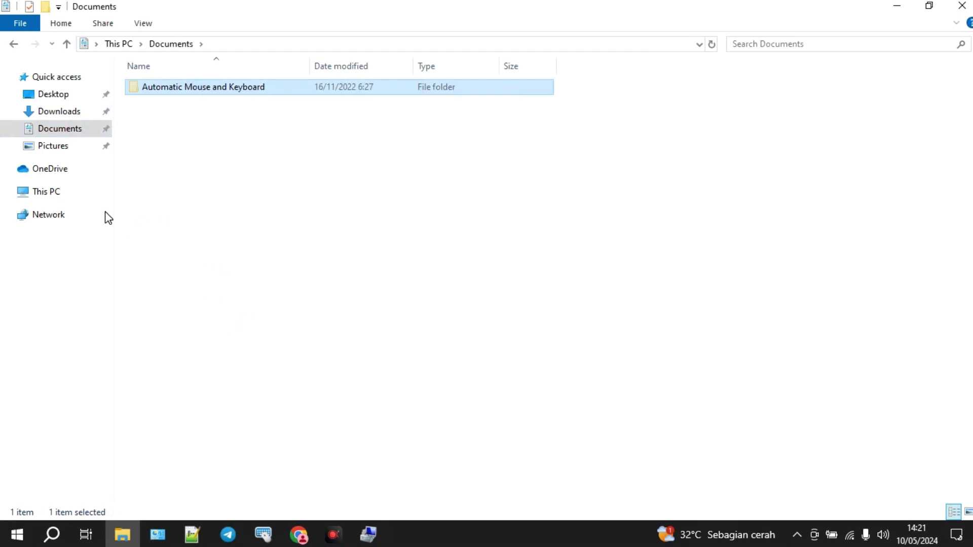
Create a folder named "data kuliyah" on the Data (D:) drive.
{"action": "left_click", "coordinate": [55, 196]}
{"action": "double_click", "coordinate": [379, 193]}
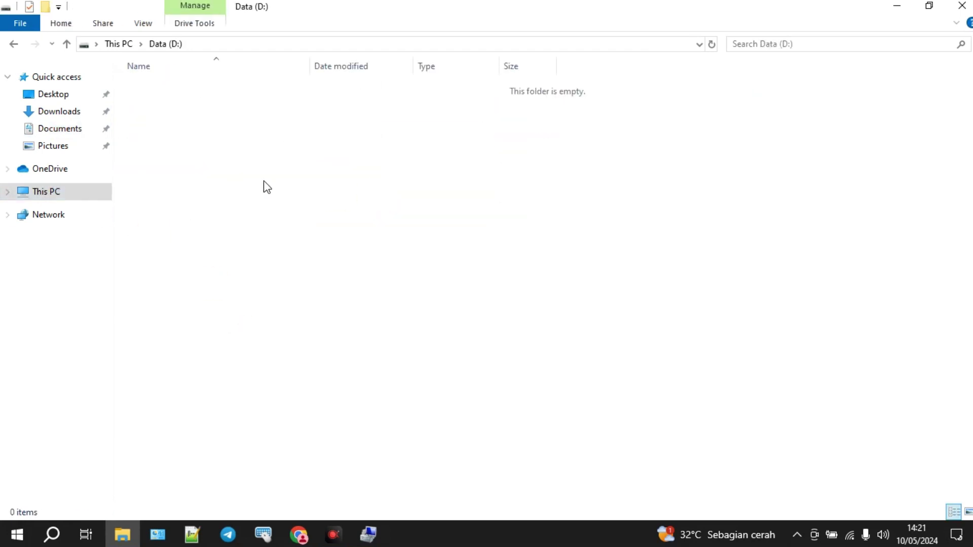
{"action": "right_click", "coordinate": [263, 180]}
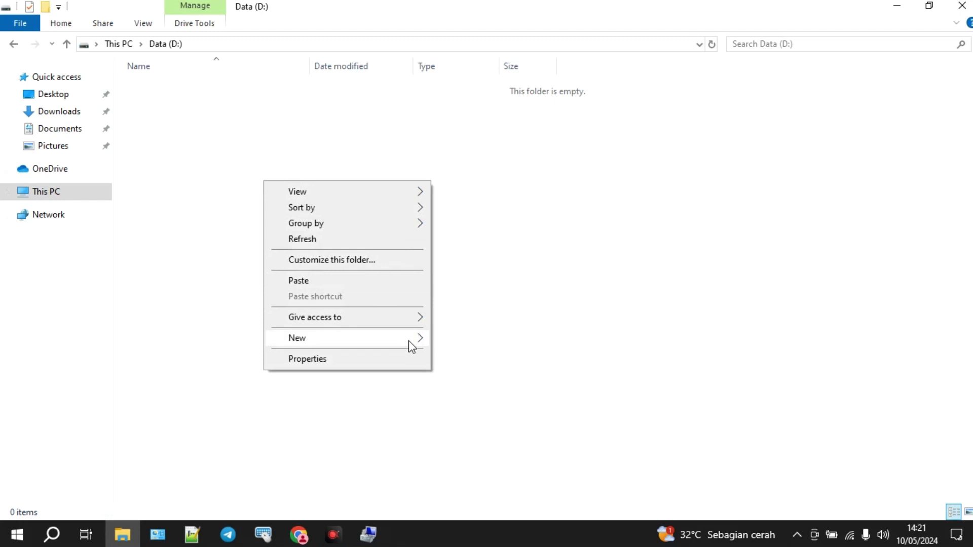
{"action": "left_click", "coordinate": [448, 340]}
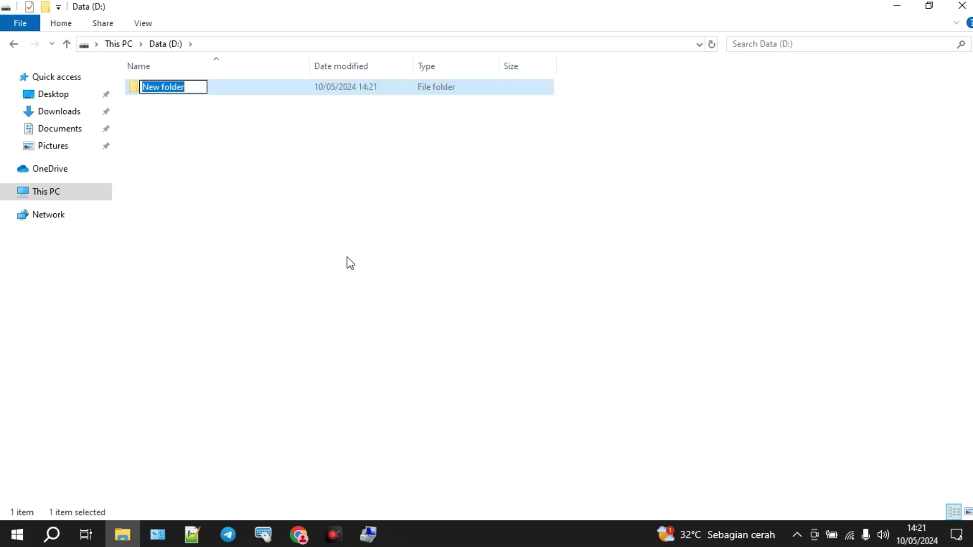
{"action": "type", "text": "data"}
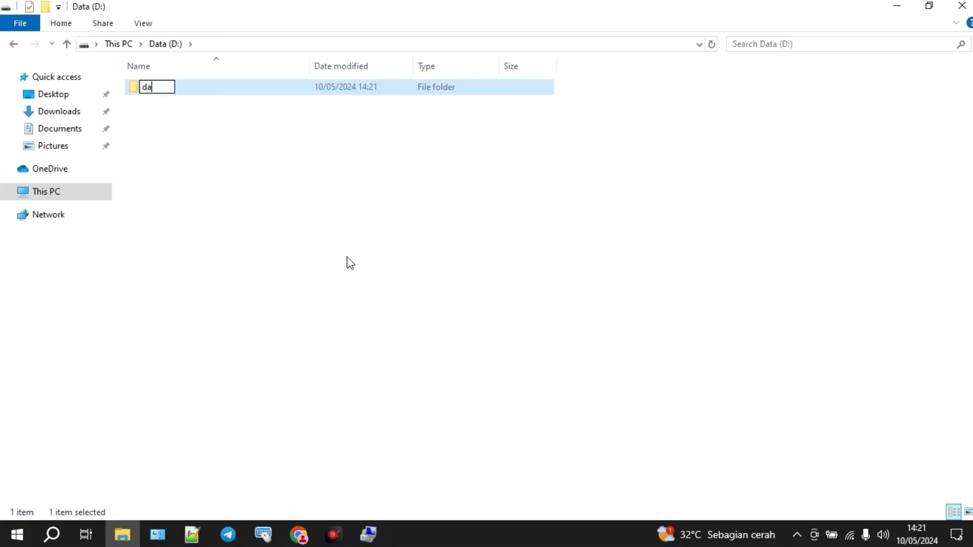
{"action": "type", "text": "kuliyah"}
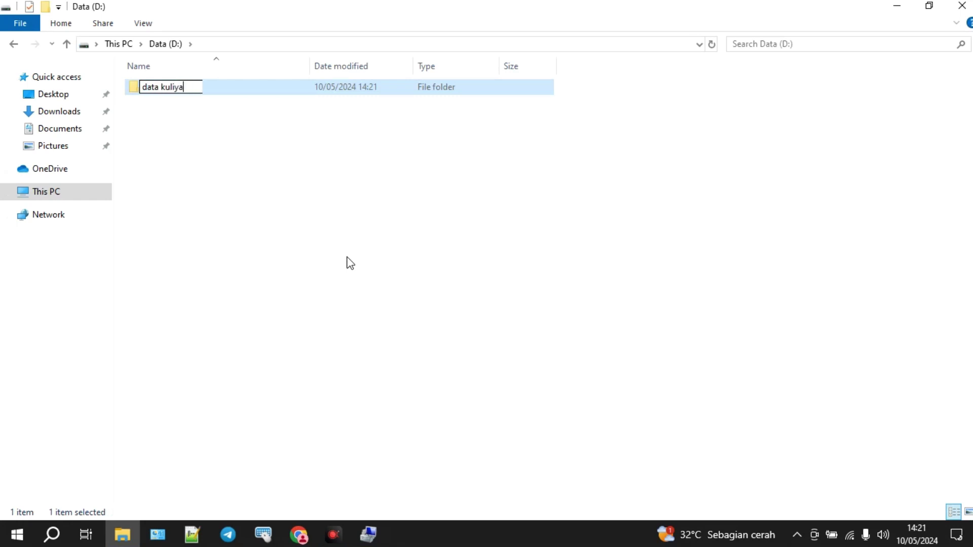
{"action": "key", "text": "Return"}
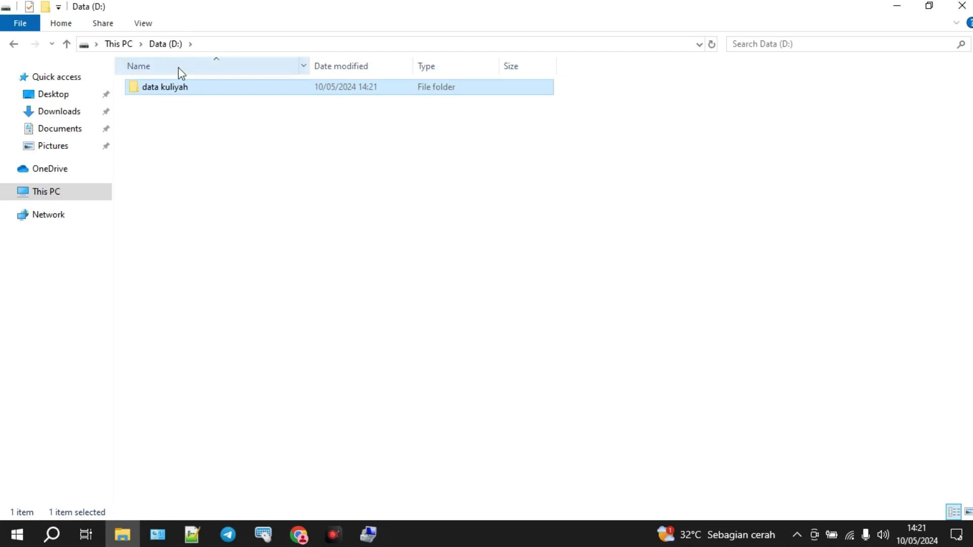
Paste the cut Automatic Mouse and Keyboard folder into the data kuliyah folder and return to This PC.
{"action": "double_click", "coordinate": [182, 88]}
{"action": "right_click", "coordinate": [263, 199]}
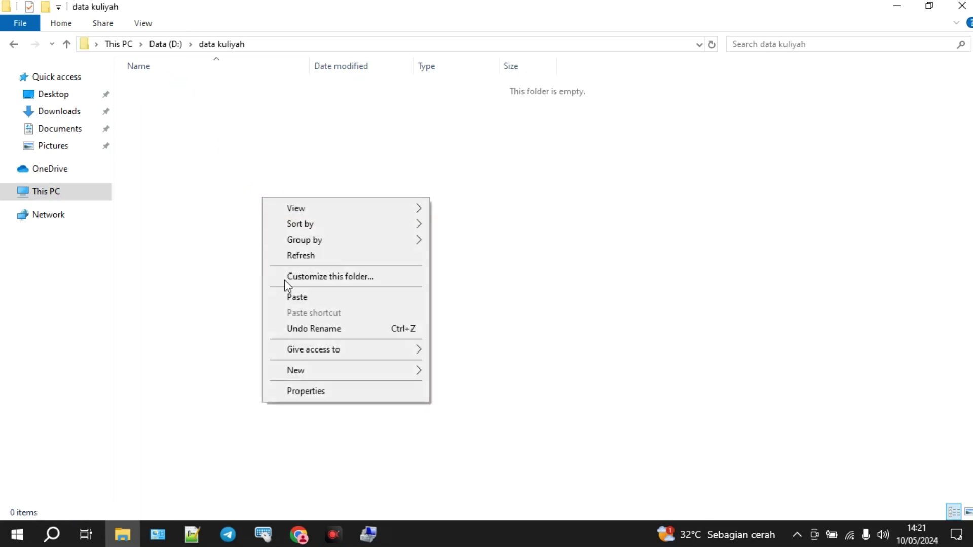
{"action": "left_click", "coordinate": [291, 297]}
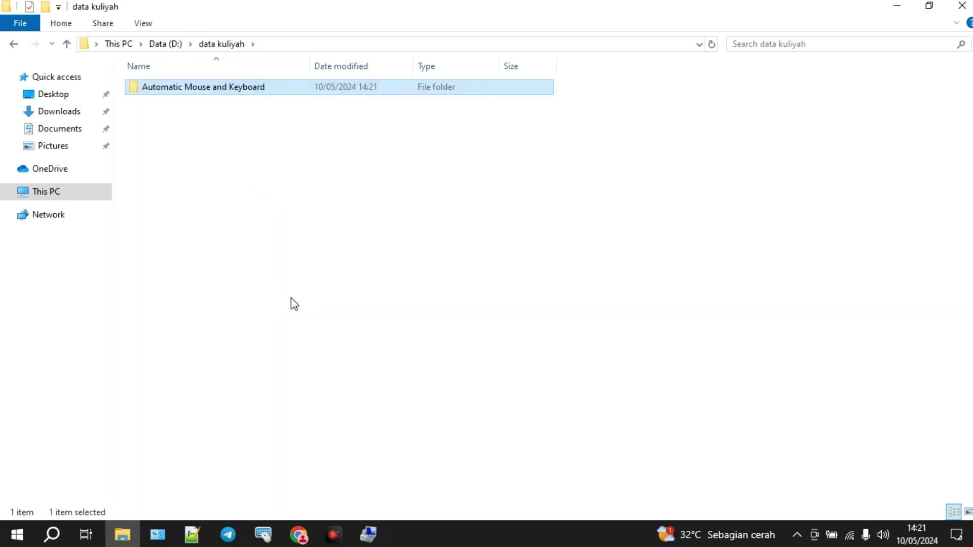
{"action": "key", "text": "BackSpace"}
{"action": "key", "text": "BackSpace"}
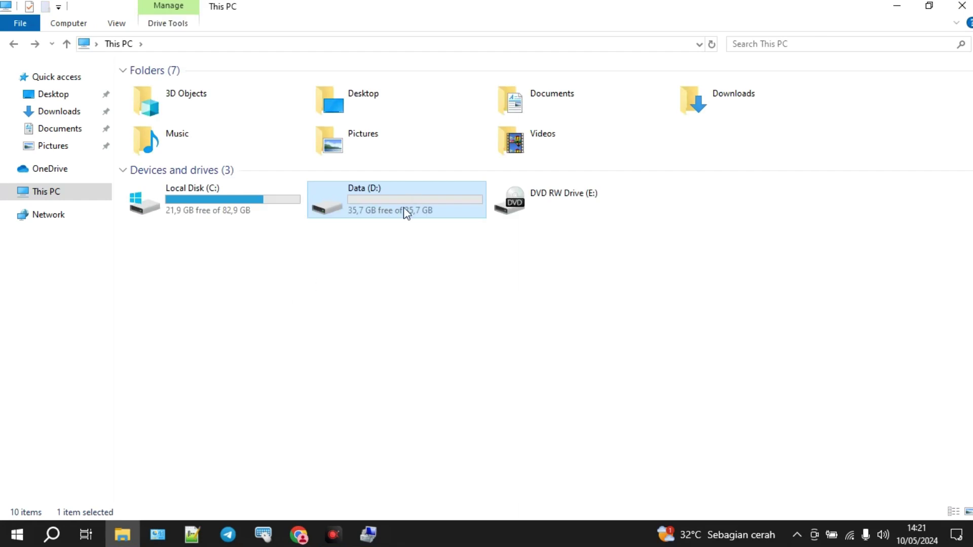
Cut the Firefox Installer and the four screen recorder archives from the Pictures folder.
{"action": "left_click", "coordinate": [66, 147]}
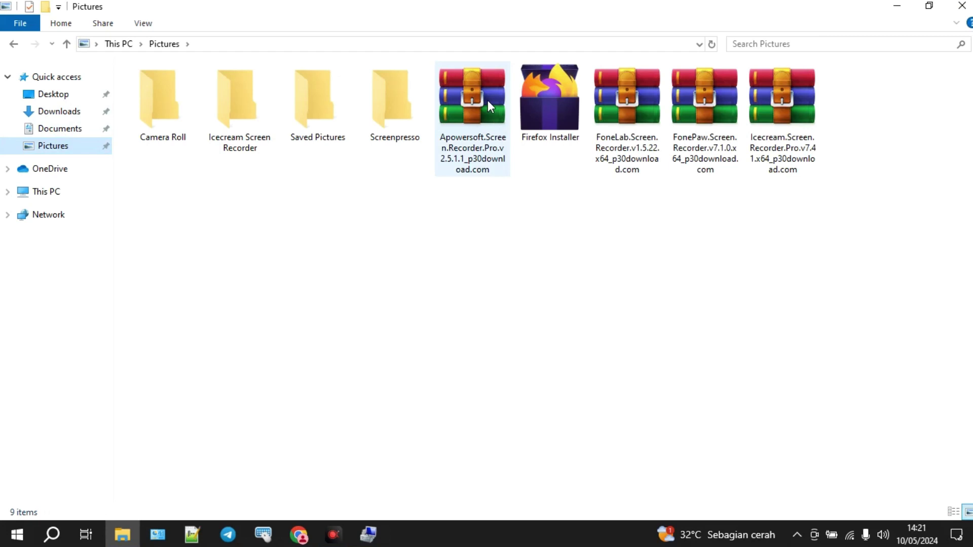
{"action": "left_click_drag", "start_coordinate": [833, 203], "coordinate": [492, 126]}
{"action": "key", "text": "ctrl+x"}
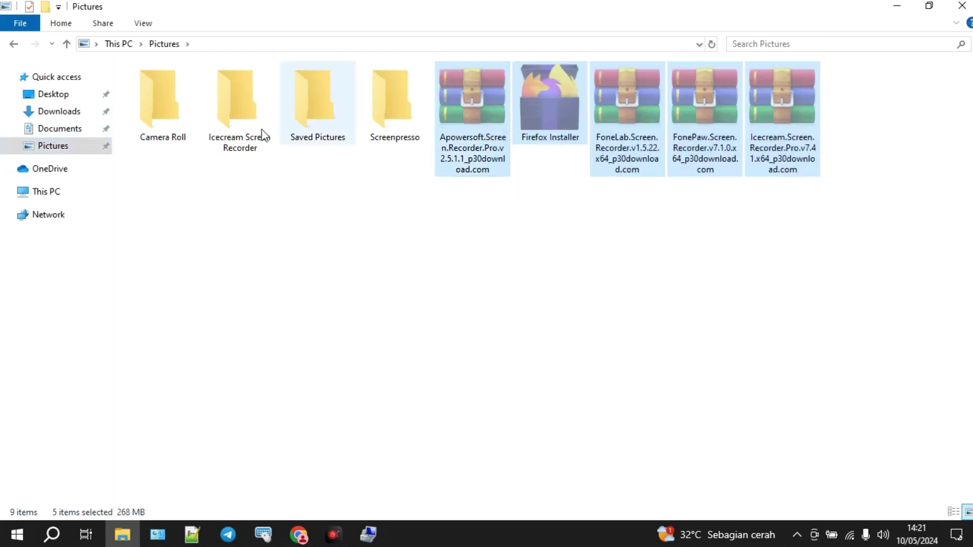
Create a second folder named "software" on the Data (D:) drive.
{"action": "left_click", "coordinate": [81, 191]}
{"action": "double_click", "coordinate": [393, 199]}
{"action": "right_click", "coordinate": [267, 187]}
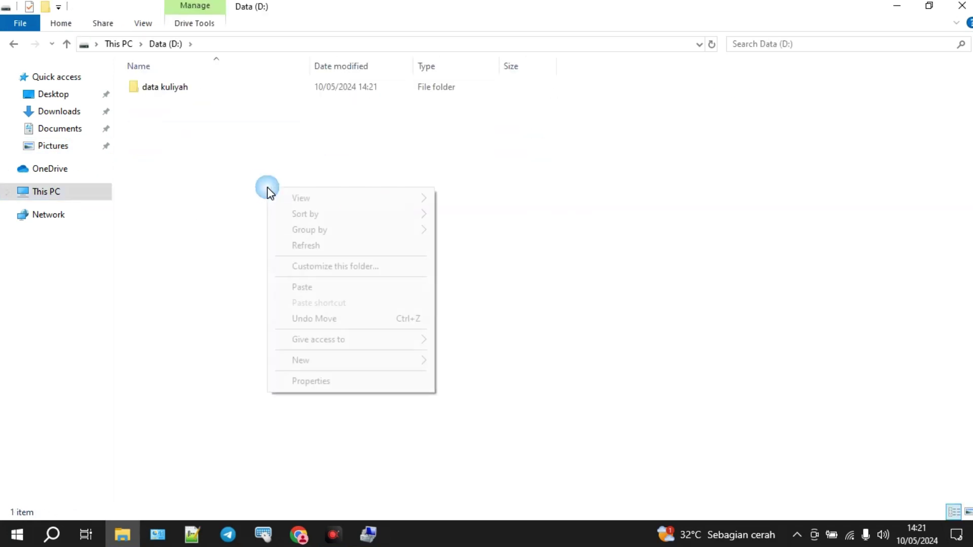
{"action": "mouse_move", "coordinate": [400, 366]}
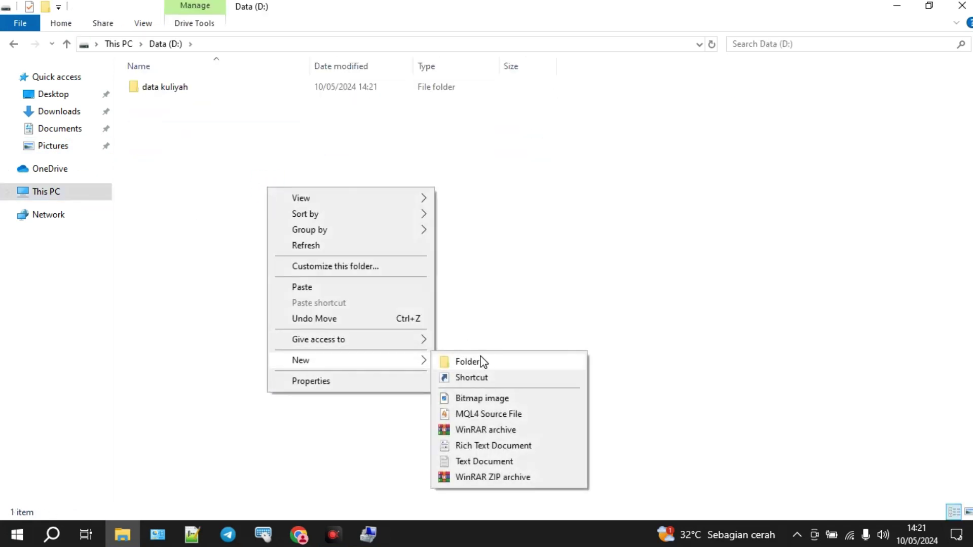
{"action": "left_click", "coordinate": [480, 357]}
{"action": "type", "text": "so"}
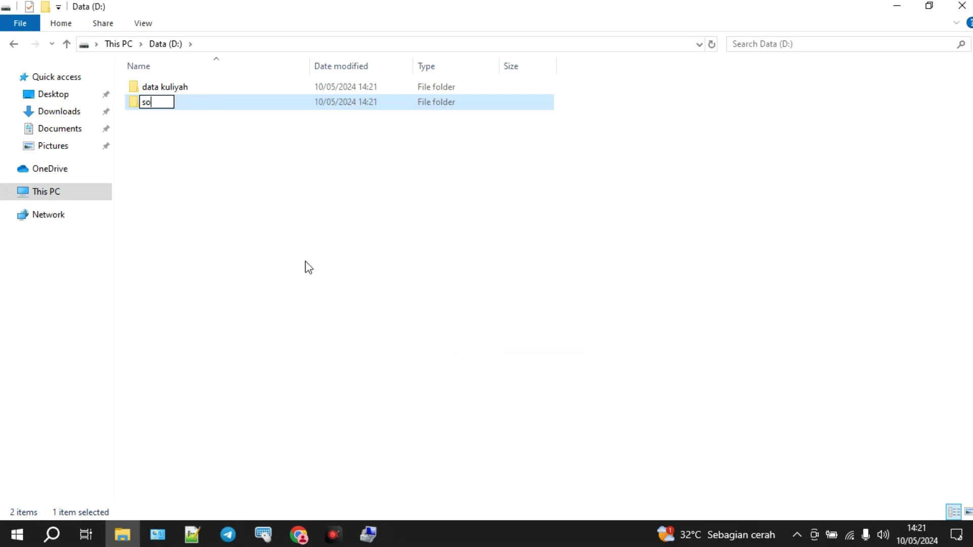
{"action": "type", "text": "ftware"}
{"action": "key", "text": "Return"}
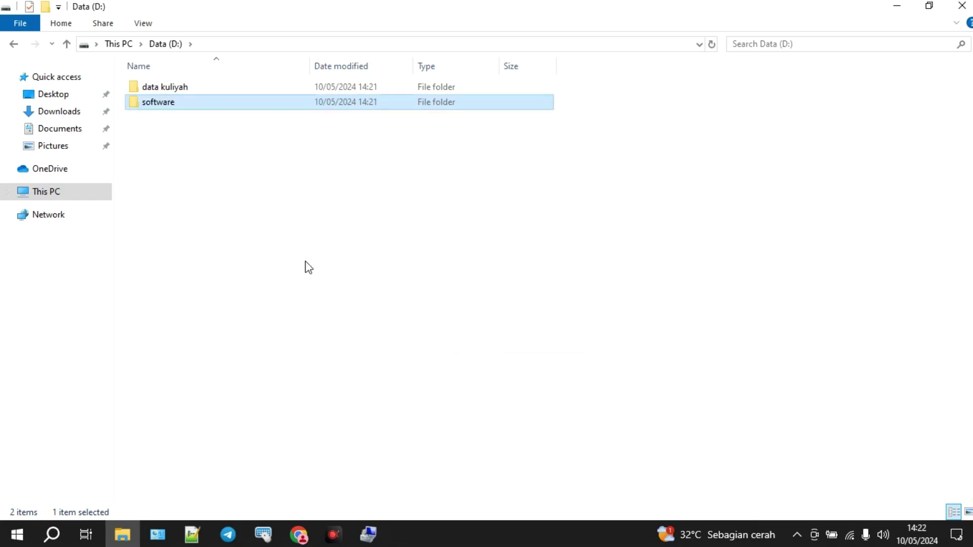
Paste the five cut files into the software folder and return to the root of Data (D:).
{"action": "double_click", "coordinate": [147, 101]}
{"action": "right_click", "coordinate": [219, 218]}
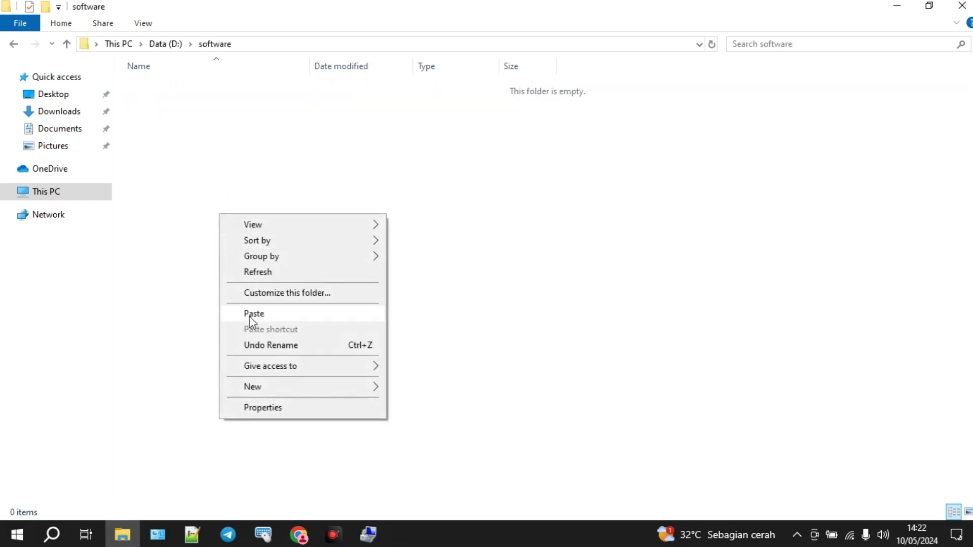
{"action": "left_click", "coordinate": [249, 316]}
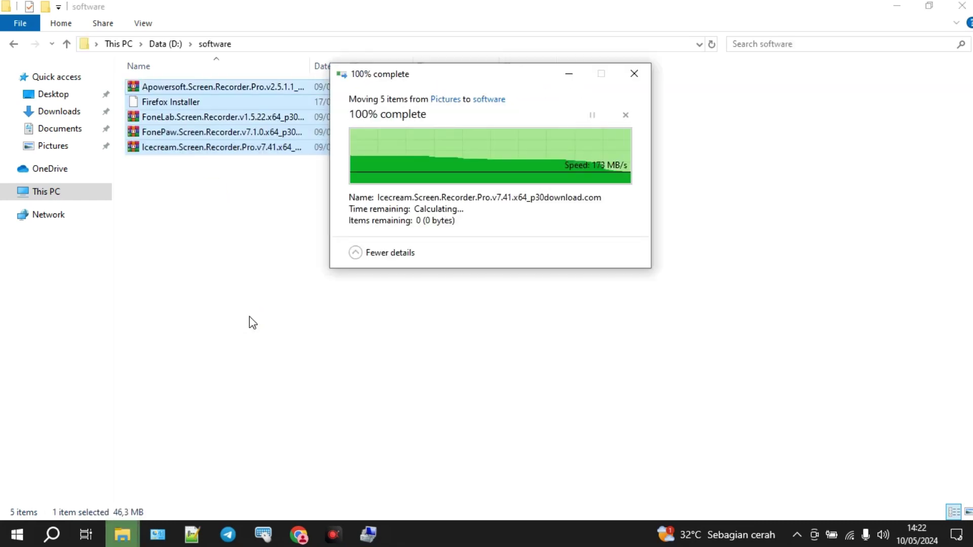
{"action": "key", "text": "BackSpace"}
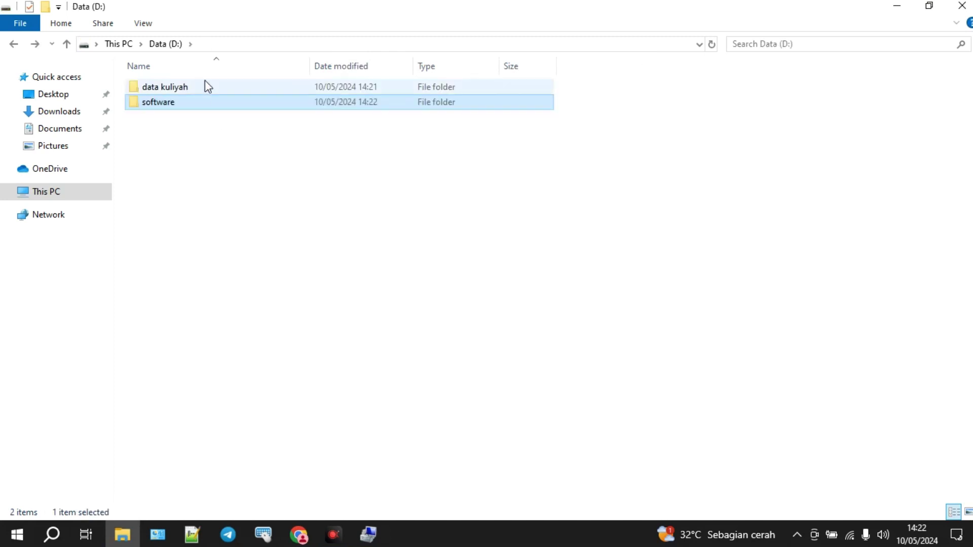
Display the folders on Data (D:) as large icons.
{"action": "right_click", "coordinate": [254, 177]}
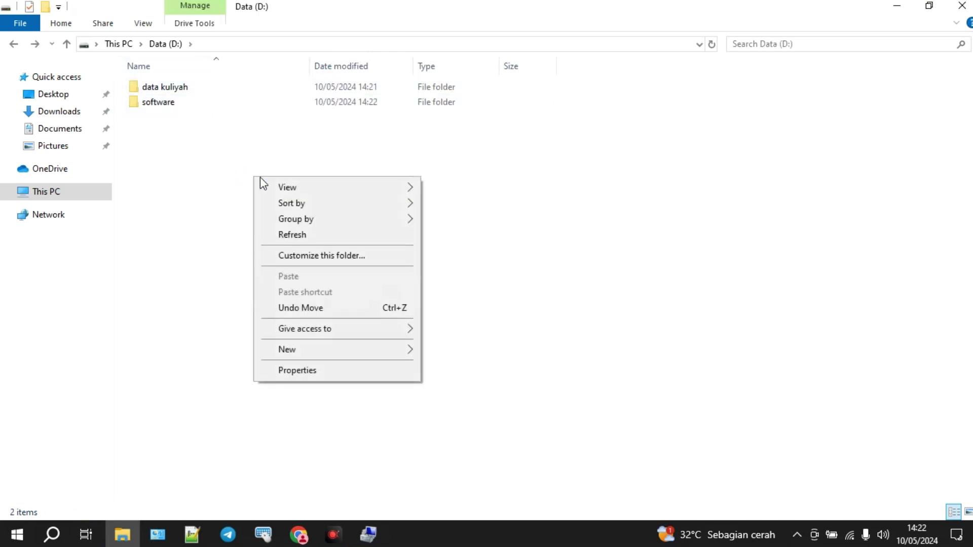
{"action": "mouse_move", "coordinate": [372, 185]}
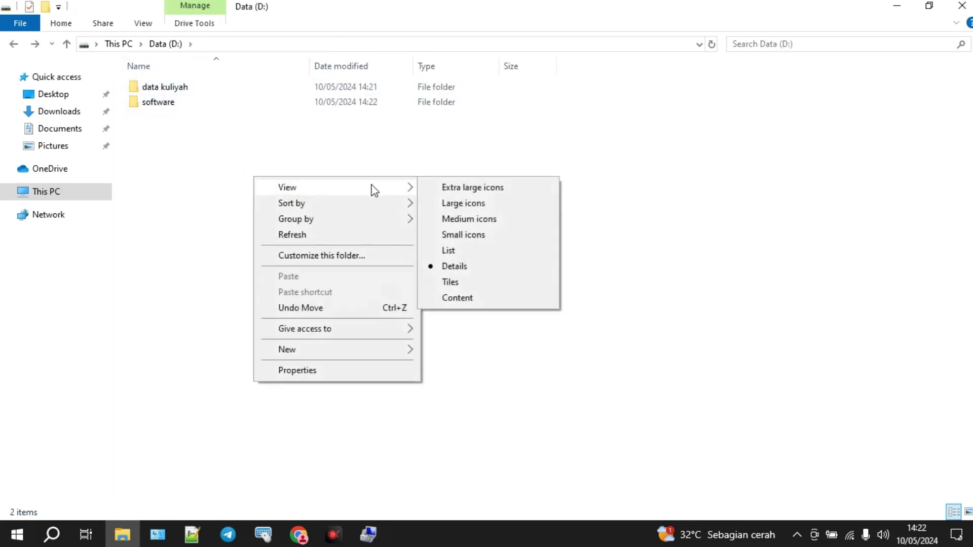
{"action": "left_click", "coordinate": [449, 203]}
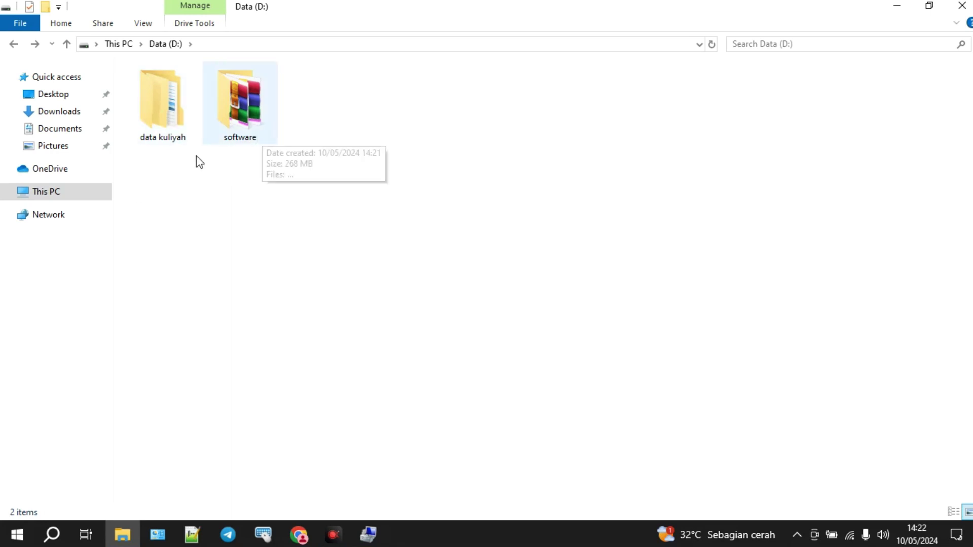
Return to This PC and check the free space on Local Disk (C:) and Data (D:).
{"action": "left_click", "coordinate": [60, 197]}
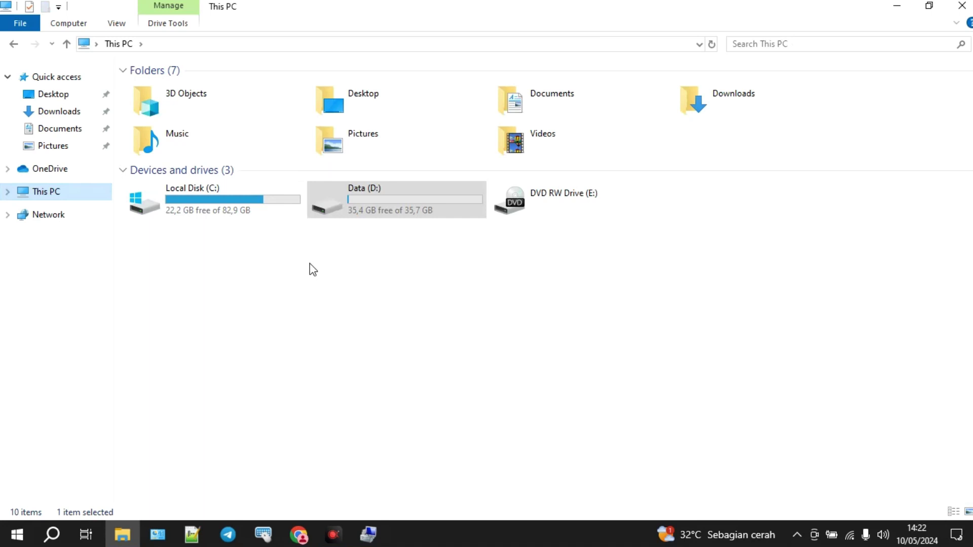
{"action": "left_click", "coordinate": [218, 210]}
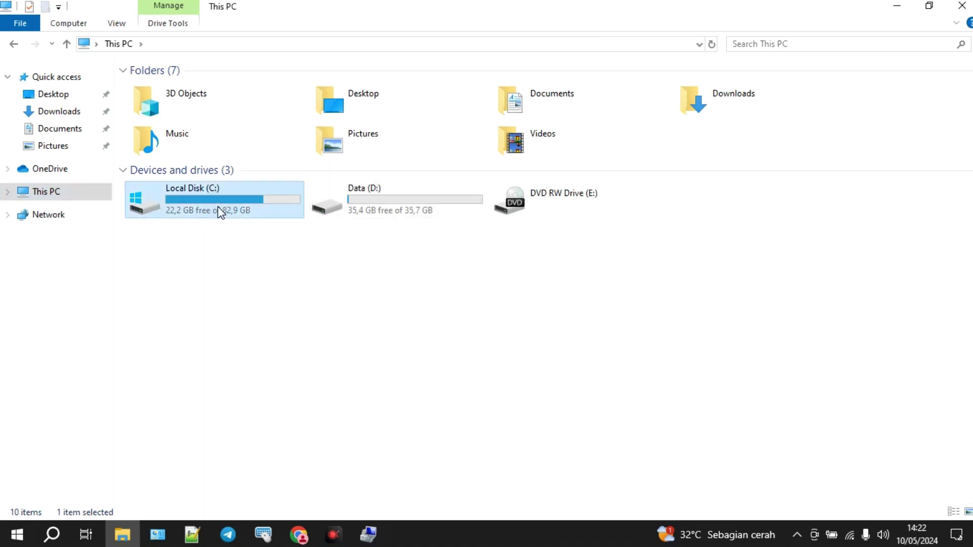
{"action": "left_click", "coordinate": [373, 206]}
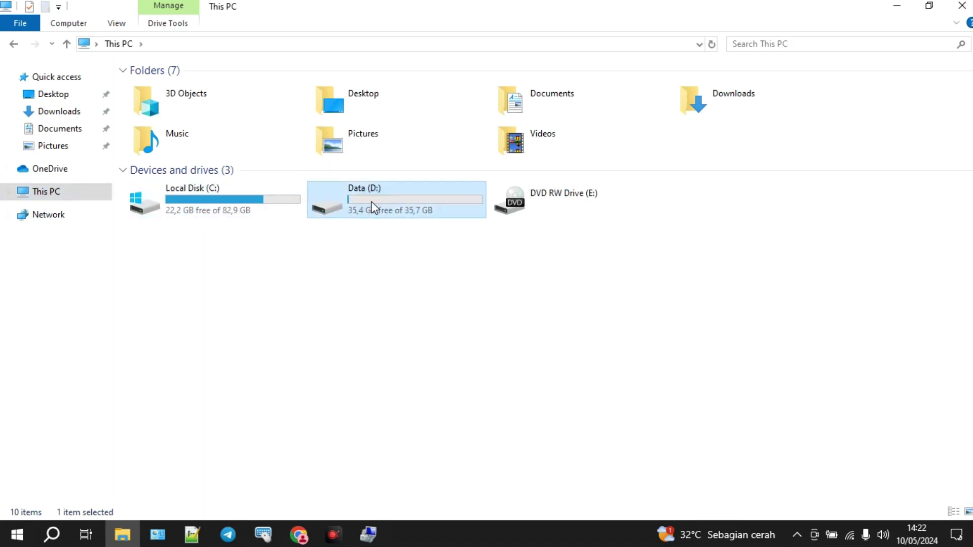